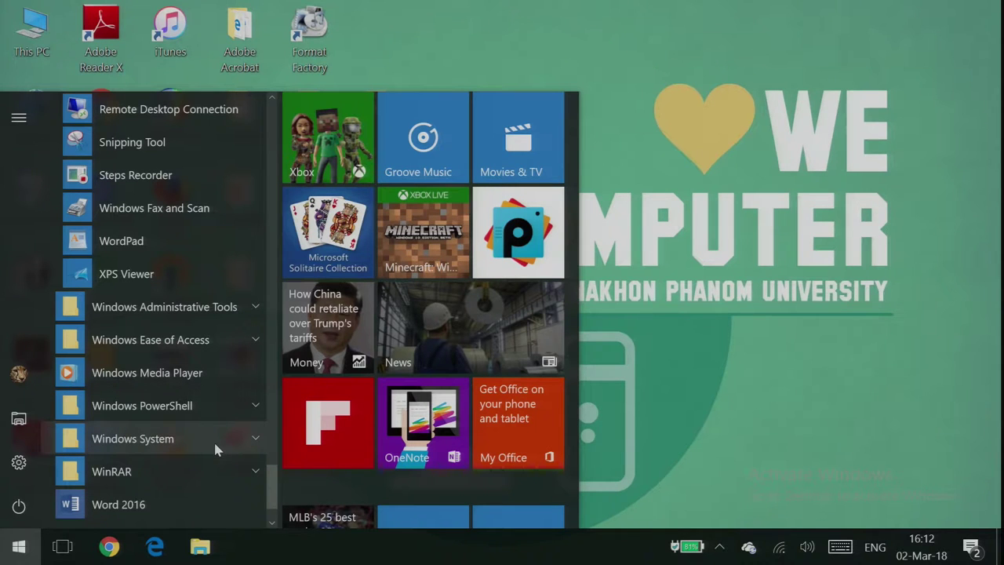
# Open Character Map from the Windows Accessories group and move its window clear of most desktop icons
pyautogui.scroll(6, 217, 431)
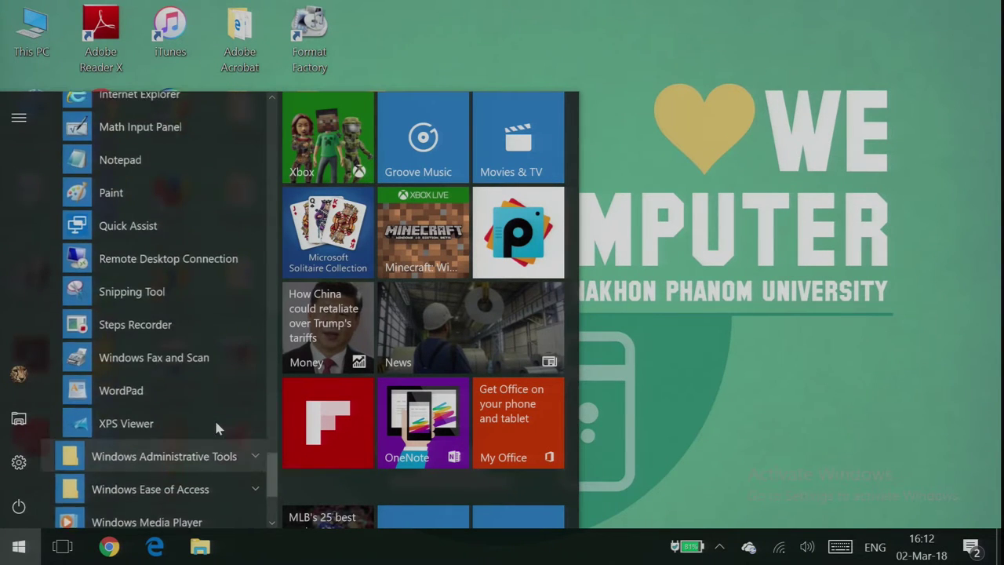
pyautogui.scroll(-3, 172, 290)
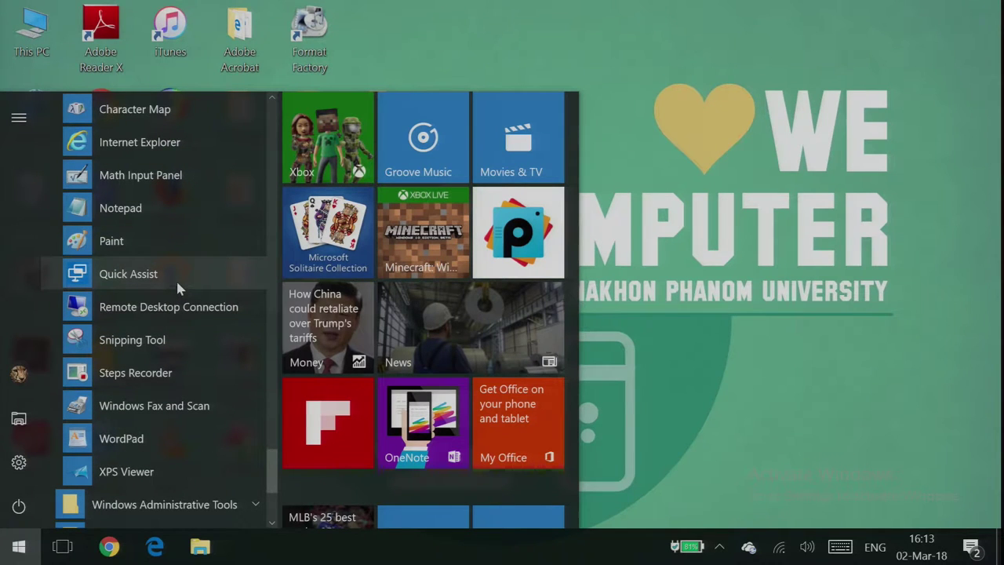
pyautogui.scroll(1, 188, 267)
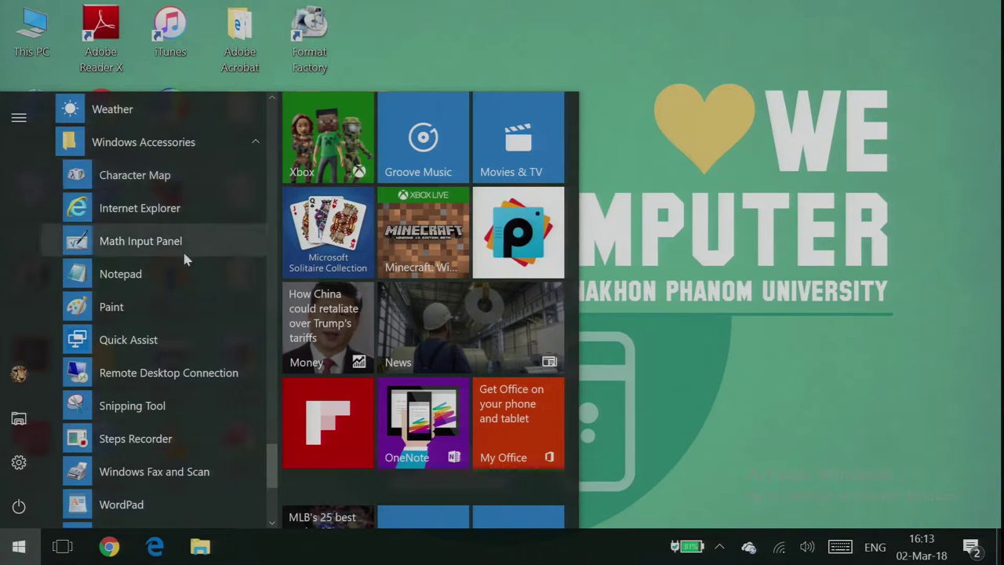
pyautogui.scroll(-1, 178, 271)
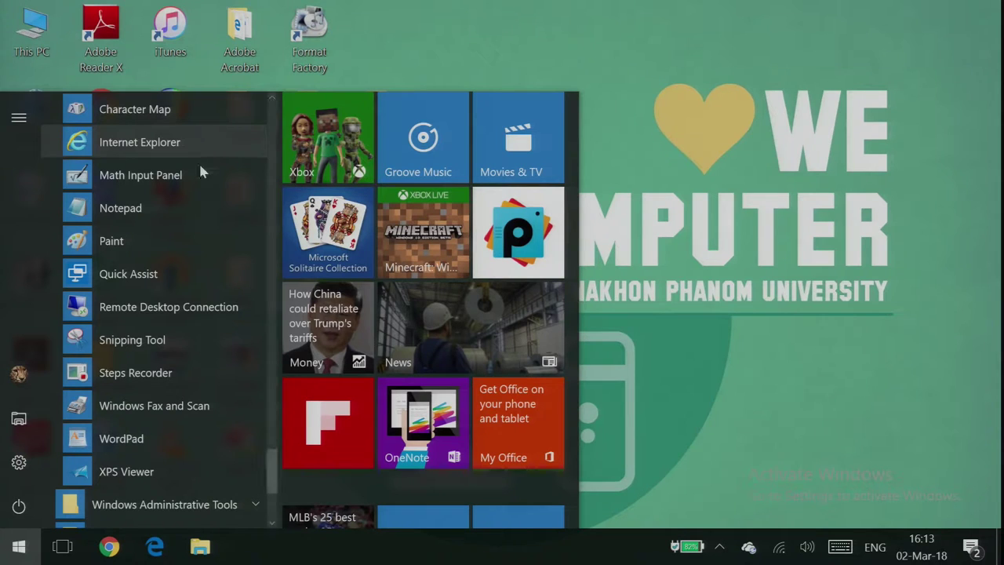
pyautogui.scroll(2, 200, 165)
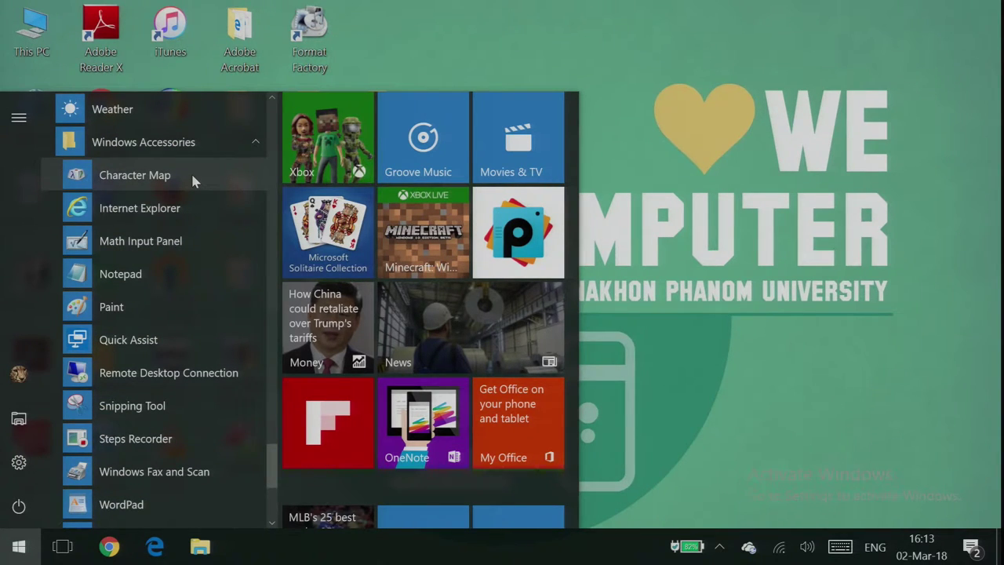
pyautogui.click(193, 178)
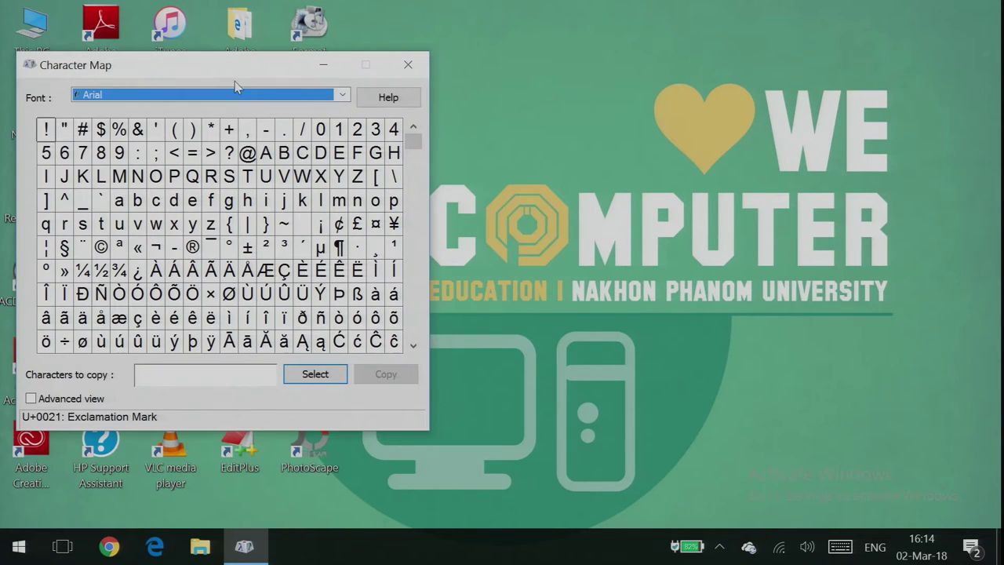
pyautogui.moveTo(233, 67); pyautogui.dragTo(553, 78)
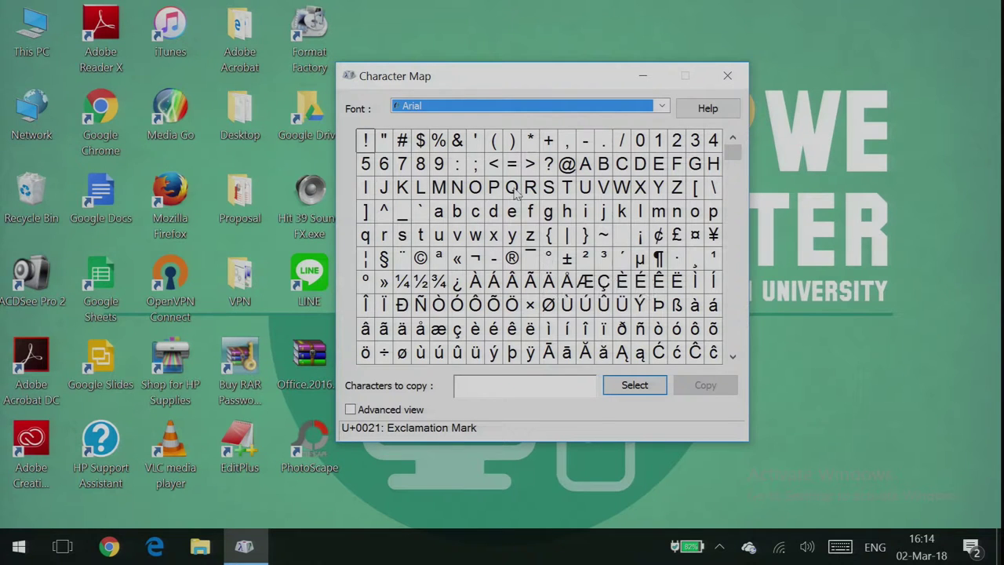
# Browse the fonts available in Character Map and set the font to System
pyautogui.click(662, 106)
pyautogui.scroll(-20, 549, 235)
pyautogui.moveTo(662, 241); pyautogui.dragTo(650, 470)
pyautogui.scroll(1, 557, 353)
pyautogui.scroll(1, 549, 314)
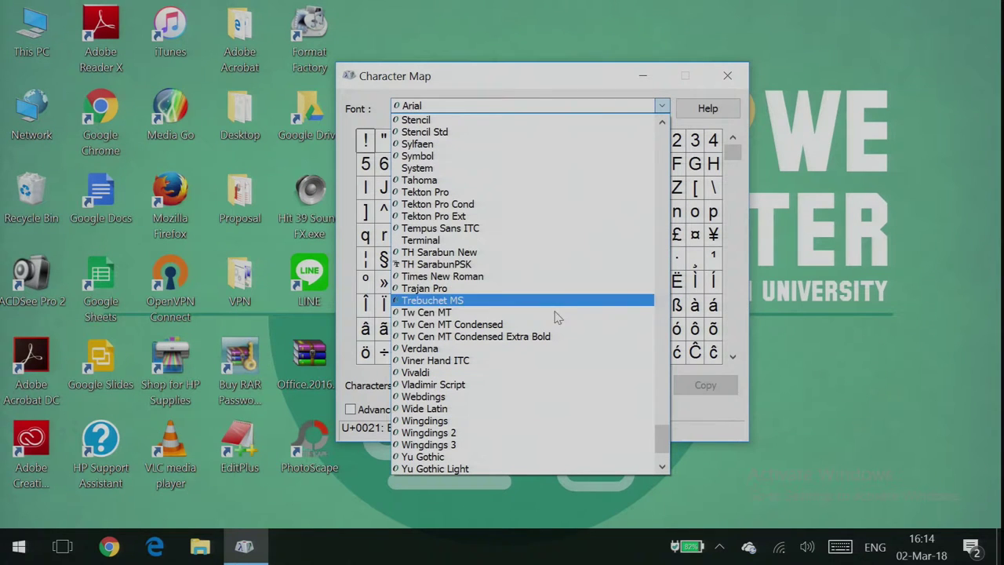
pyautogui.click(566, 167)
pyautogui.click(663, 106)
pyautogui.scroll(2, 553, 192)
pyautogui.scroll(4, 553, 192)
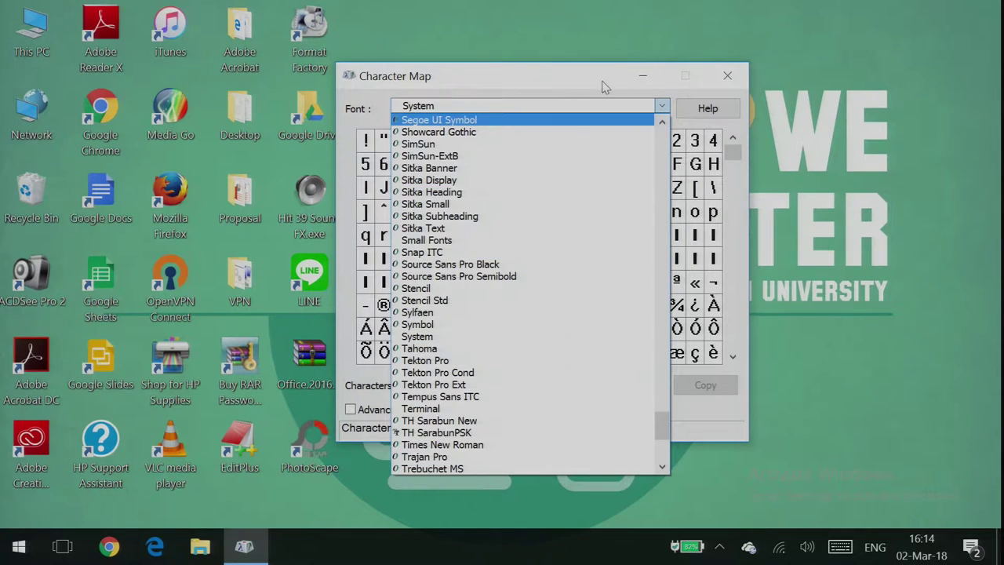
pyautogui.click(523, 105)
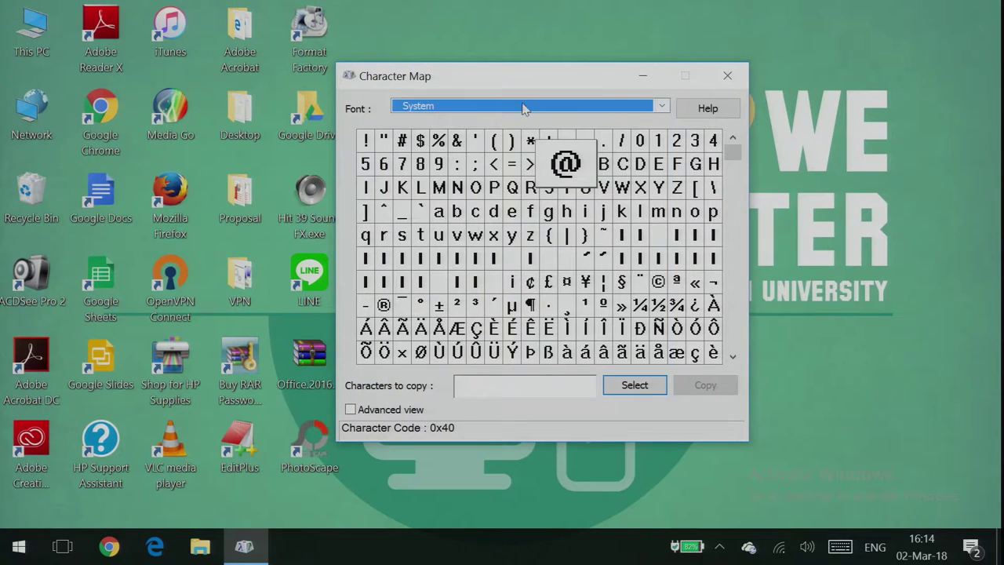
# Add Ý and the block character with code 0x8A to the characters to copy, and enlarge Ç for viewing
pyautogui.doubleClick(513, 355)
pyautogui.click(498, 356)
pyautogui.doubleClick(458, 260)
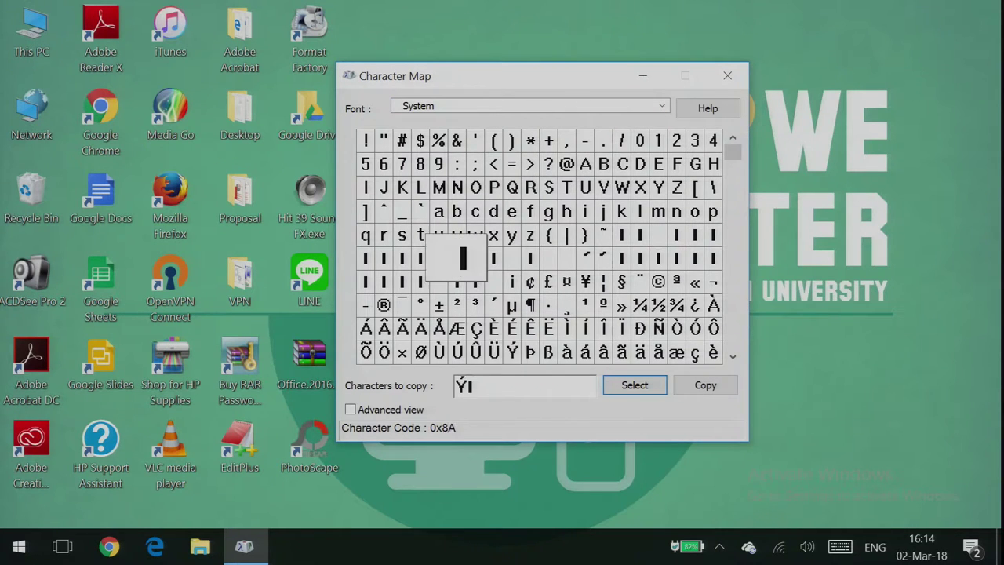
pyautogui.click(469, 325)
# Select the collected characters in the characters-to-copy box, and close Character Map
pyautogui.click(517, 393)
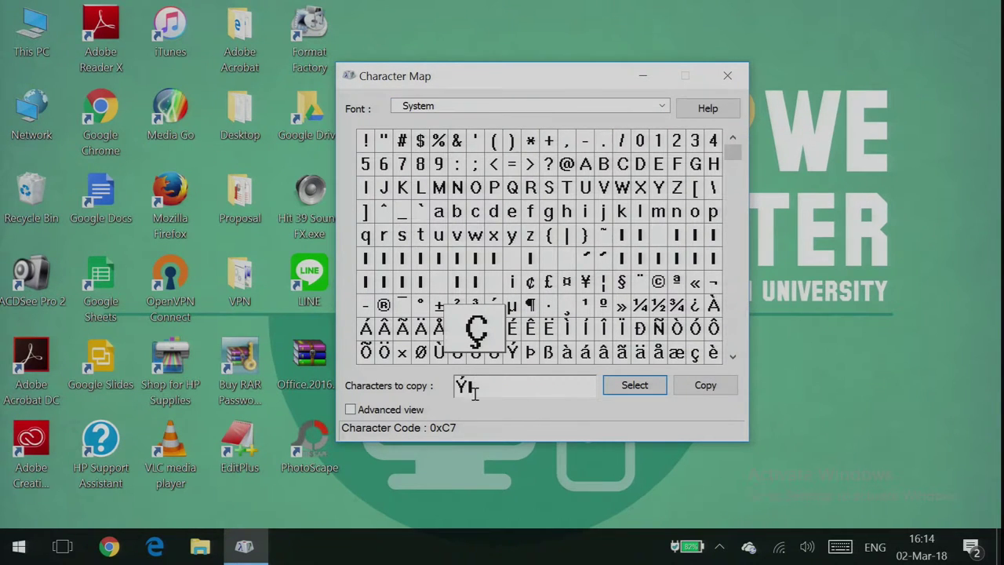
pyautogui.moveTo(482, 393); pyautogui.dragTo(451, 392)
pyautogui.click(602, 149)
pyautogui.click(727, 75)
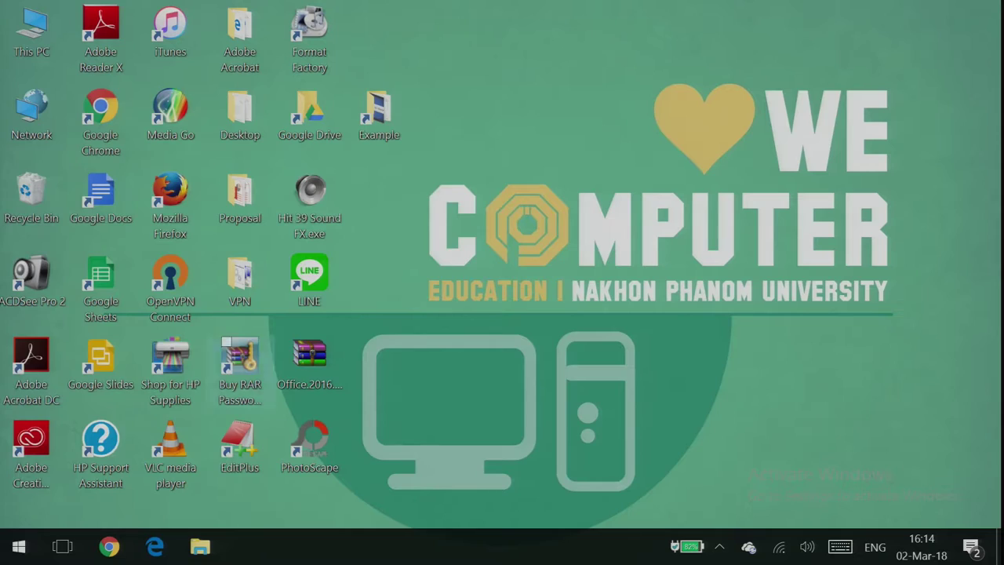
# Open Snipping Tool from the Windows Accessories group and move its window away from the centre of the desktop
pyautogui.press('super')
pyautogui.scroll(-3, 384, 335)
pyautogui.scroll(-4, 384, 335)
pyautogui.scroll(-20, 94, 353)
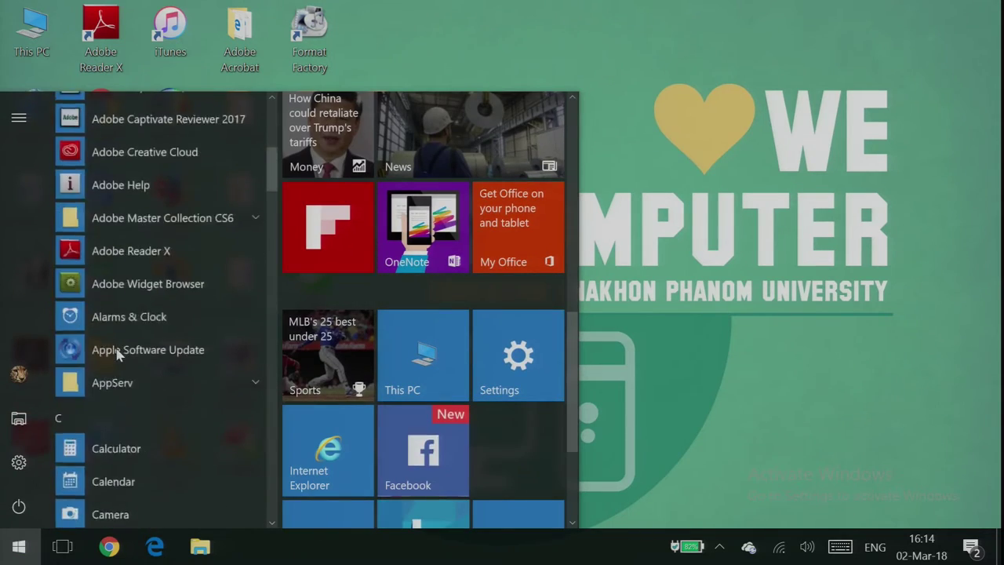
pyautogui.scroll(-20, 116, 354)
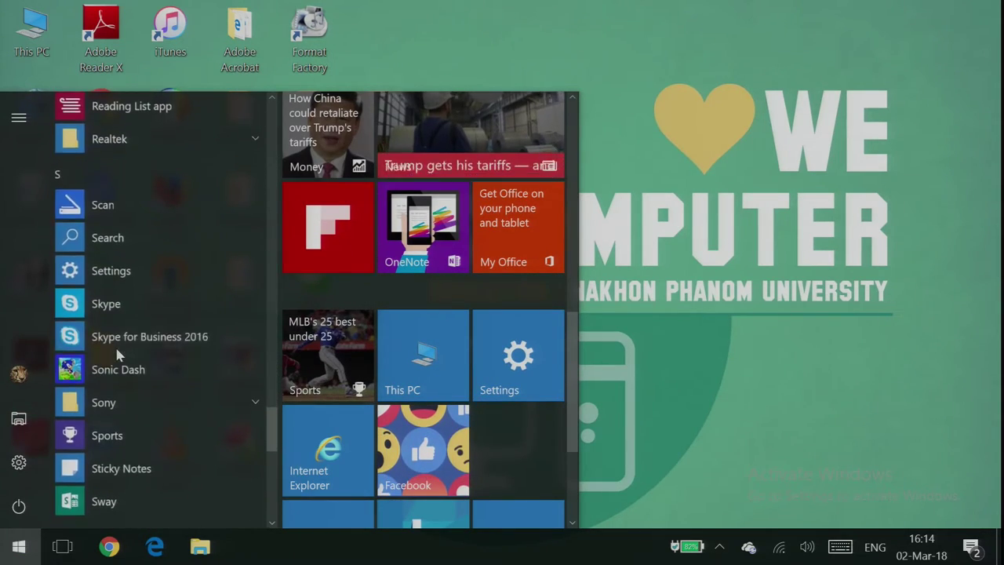
pyautogui.scroll(-5, 116, 354)
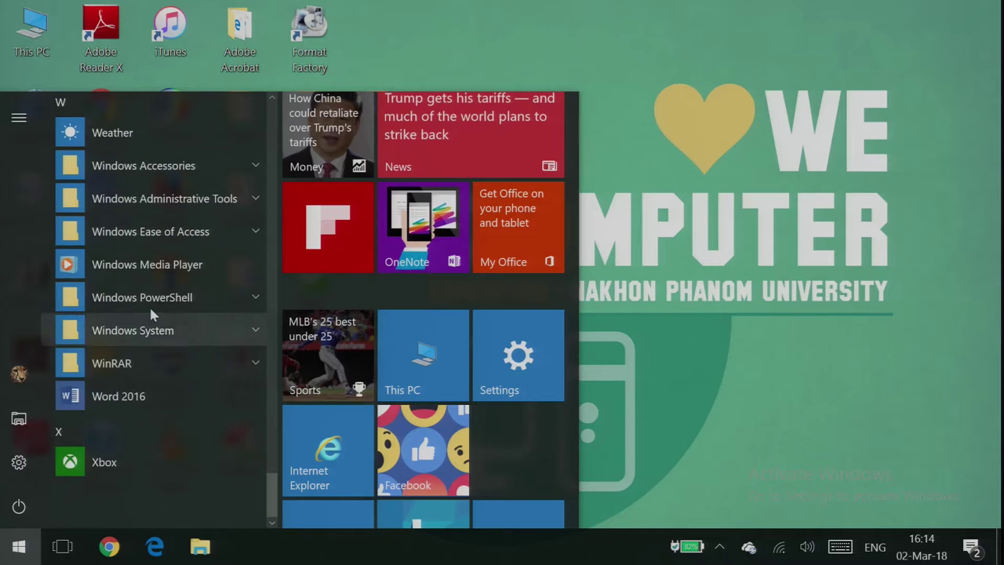
pyautogui.click(235, 165)
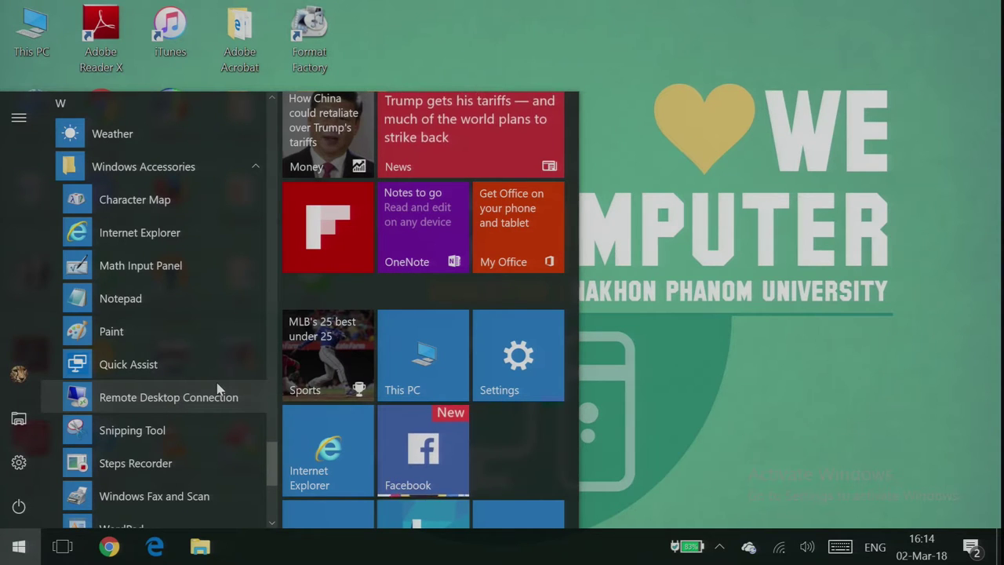
pyautogui.scroll(-1, 213, 384)
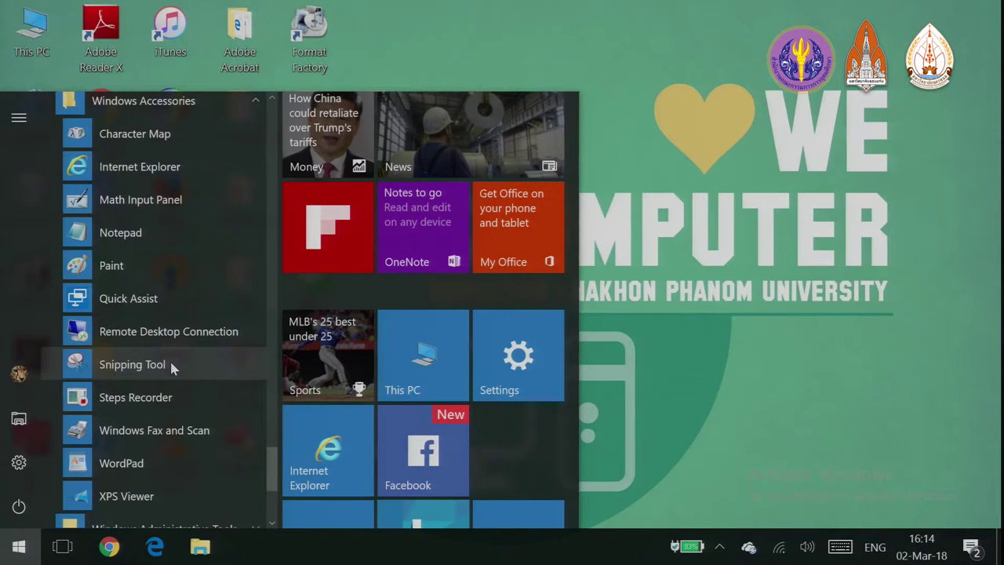
pyautogui.click(171, 364)
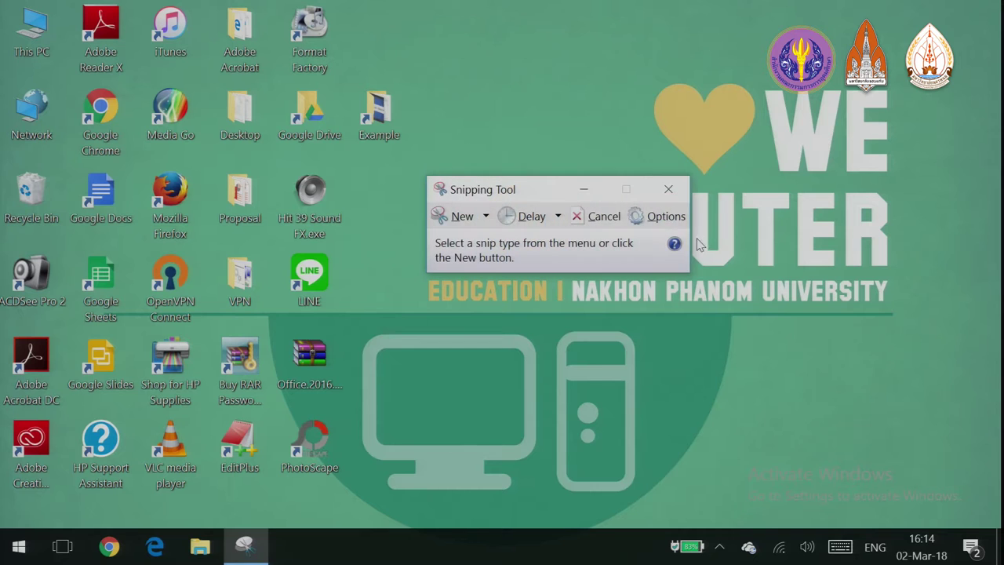
pyautogui.moveTo(532, 195); pyautogui.dragTo(709, 108)
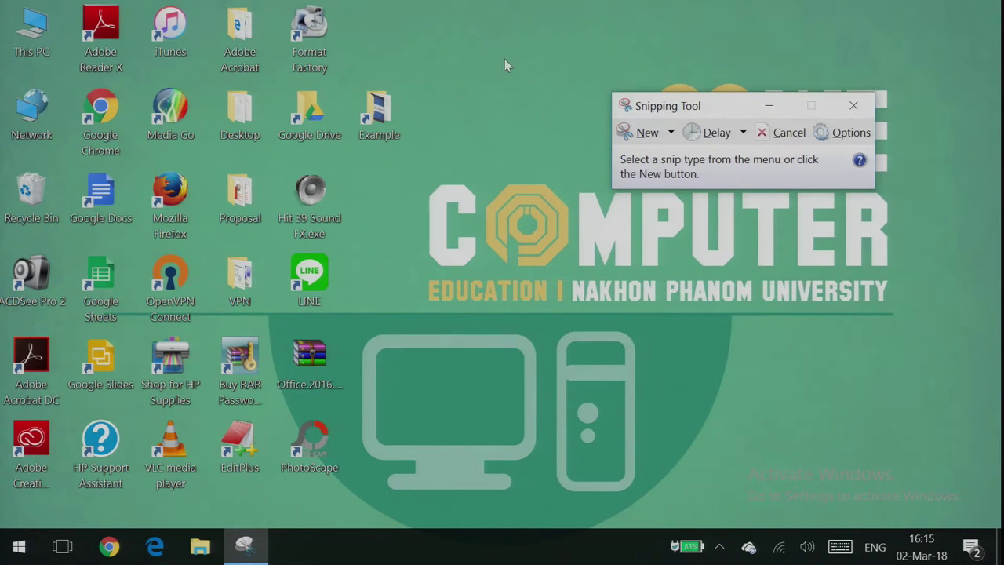
# Capture a rectangular snip of the area with the desktop icons, and reduce the maximized snip window
pyautogui.click(672, 133)
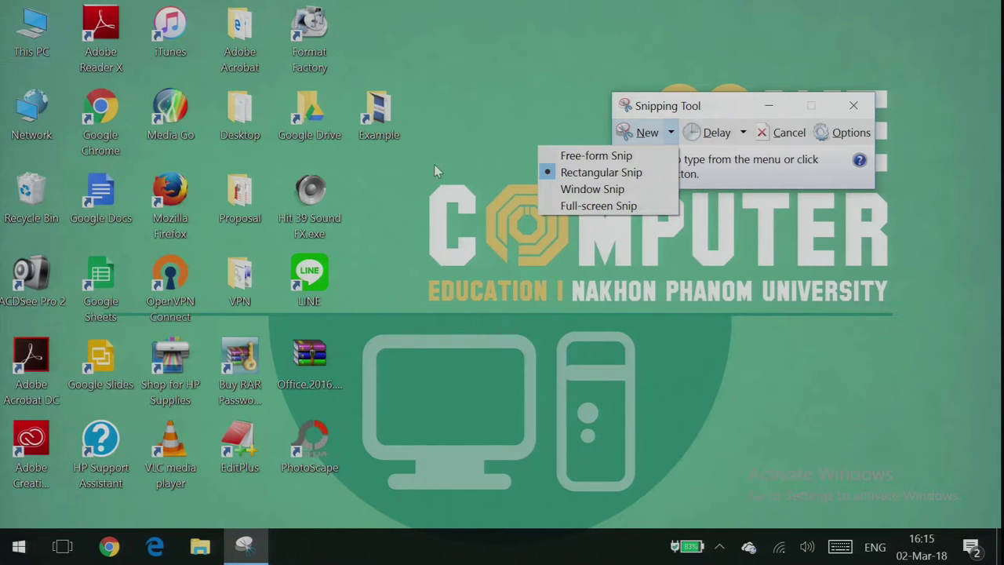
pyautogui.click(639, 174)
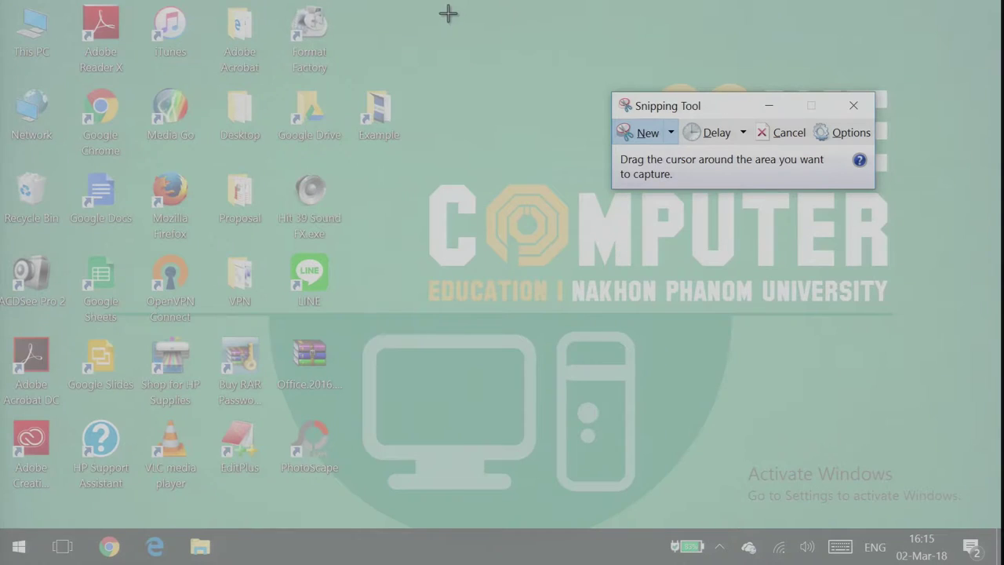
pyautogui.moveTo(461, 23); pyautogui.dragTo(2, 449)
pyautogui.click(592, 12)
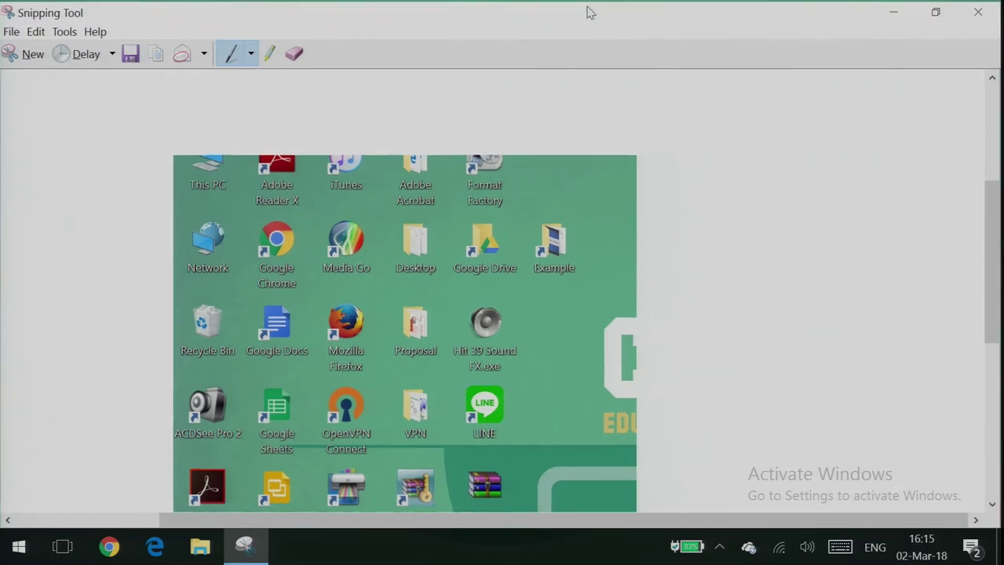
pyautogui.scroll(-2, 405, 334)
pyautogui.click(936, 12)
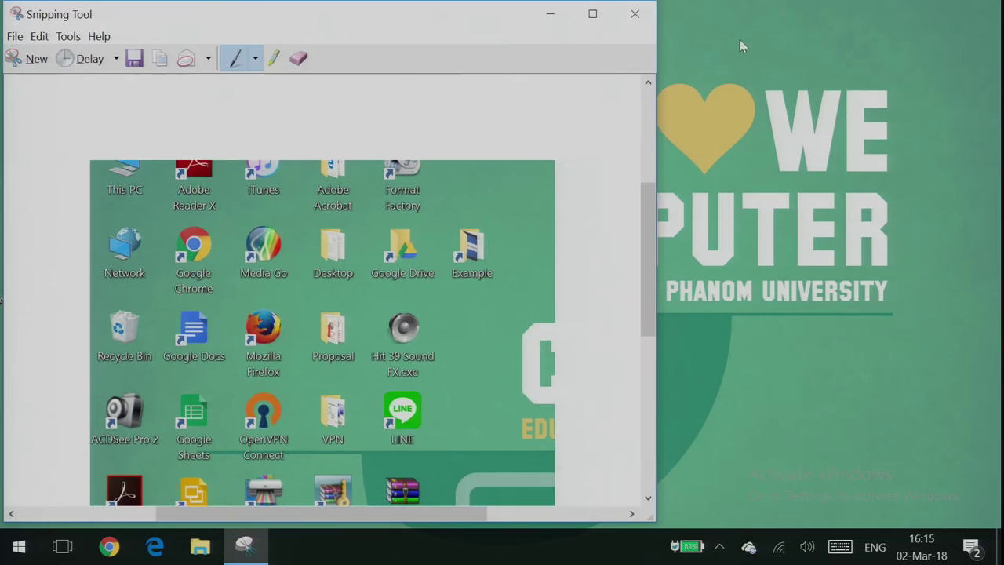
pyautogui.scroll(-1, 385, 306)
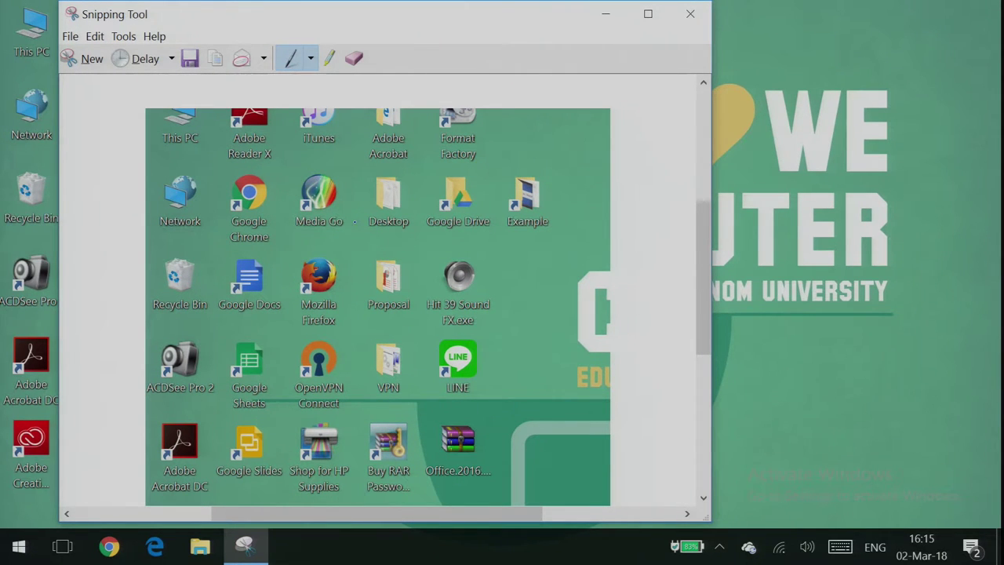
pyautogui.scroll(-1, 451, 244)
pyautogui.scroll(3, 376, 235)
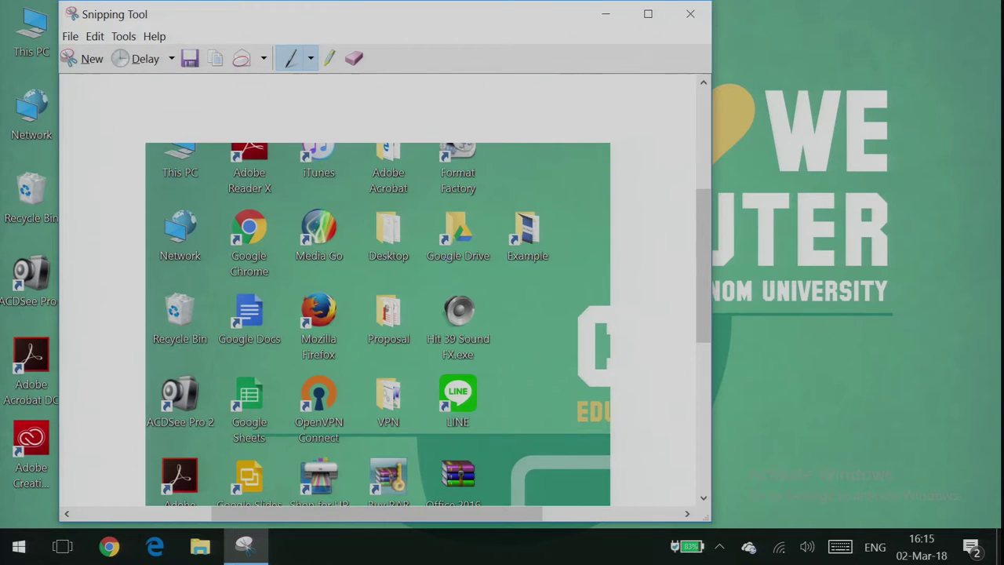
pyautogui.scroll(-1, 308, 221)
# Draw a black pen arrow on the snip and circle the Media Go icon
pyautogui.click(70, 36)
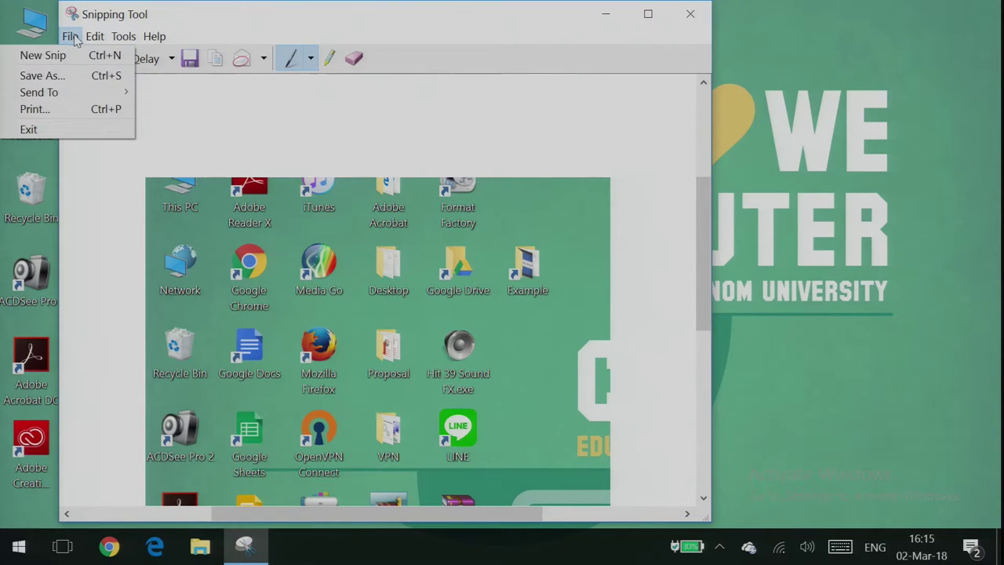
pyautogui.click(444, 144)
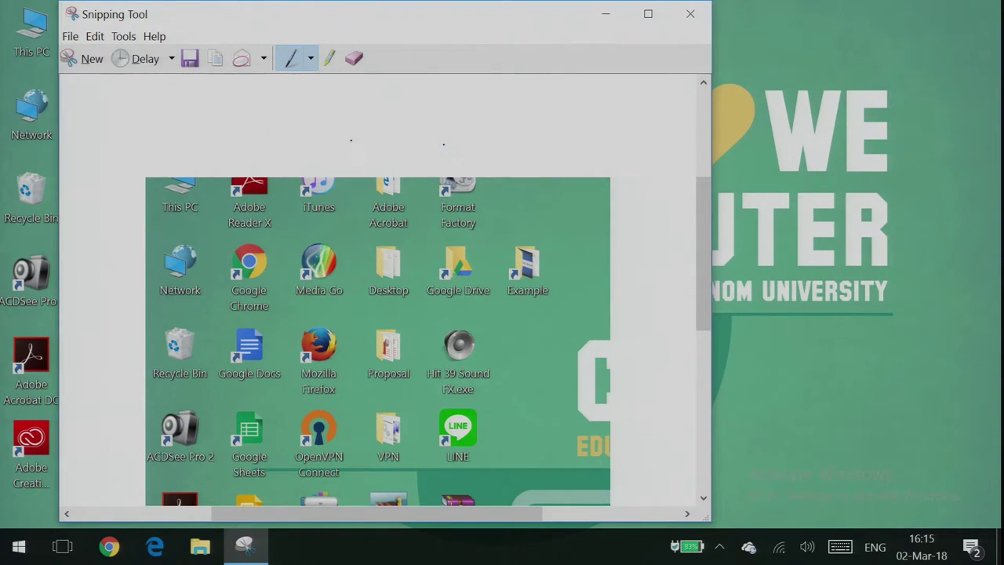
pyautogui.click(310, 59)
pyautogui.click(251, 116)
pyautogui.moveTo(204, 113)
pyautogui.mouseDown()
pyautogui.moveTo(268, 230)
pyautogui.moveTo(331, 317)
pyautogui.moveTo(342, 202)
pyautogui.moveTo(324, 210)
pyautogui.mouseUp()
# Mark the snip with yellow highlighter strokes around the Adobe Acrobat and Format Factory labels
pyautogui.click(332, 59)
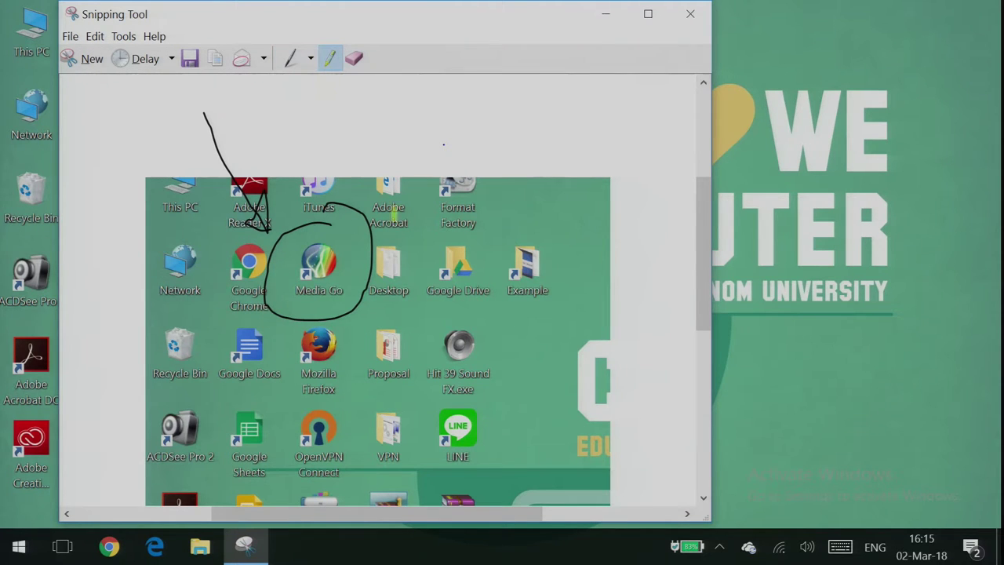
pyautogui.moveTo(430, 225); pyautogui.dragTo(488, 226)
pyautogui.moveTo(428, 206); pyautogui.dragTo(475, 207)
# Erase the highlighter strokes, the circle and the arrow from the snip
pyautogui.click(365, 59)
pyautogui.click(490, 227)
pyautogui.click(476, 209)
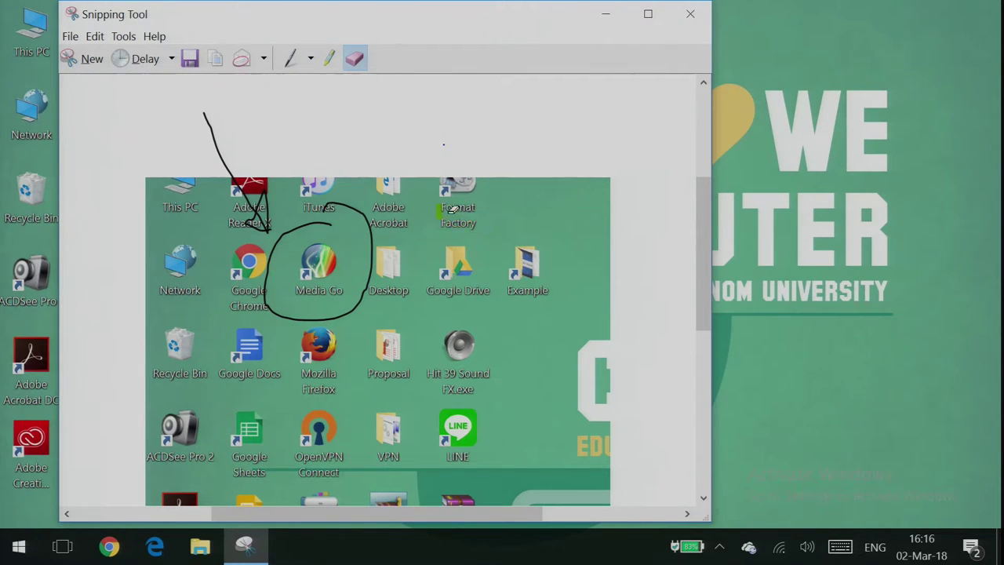
pyautogui.click(367, 219)
pyautogui.click(251, 222)
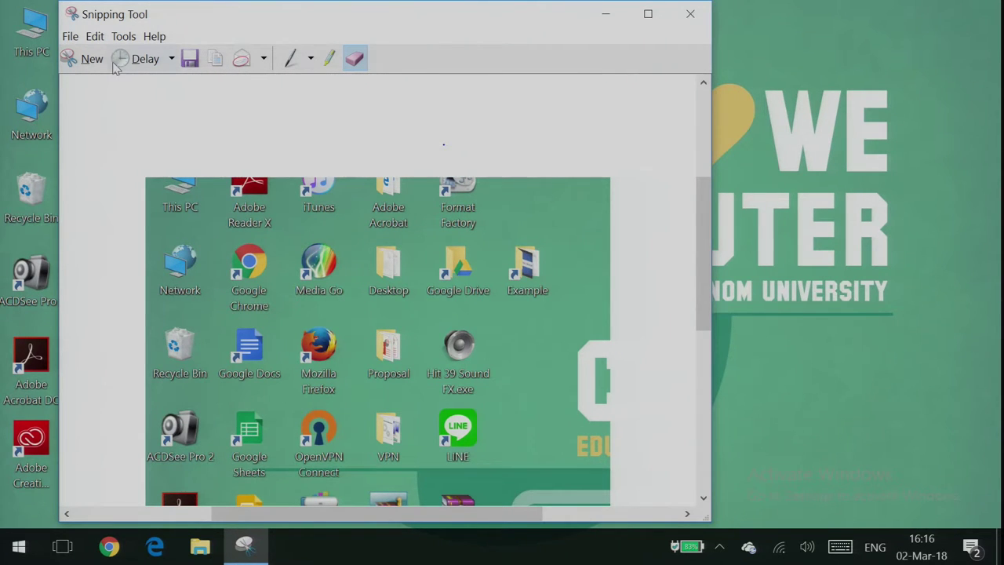
# View the available snip delay options and close Snipping Tool without saving the snip
pyautogui.click(163, 63)
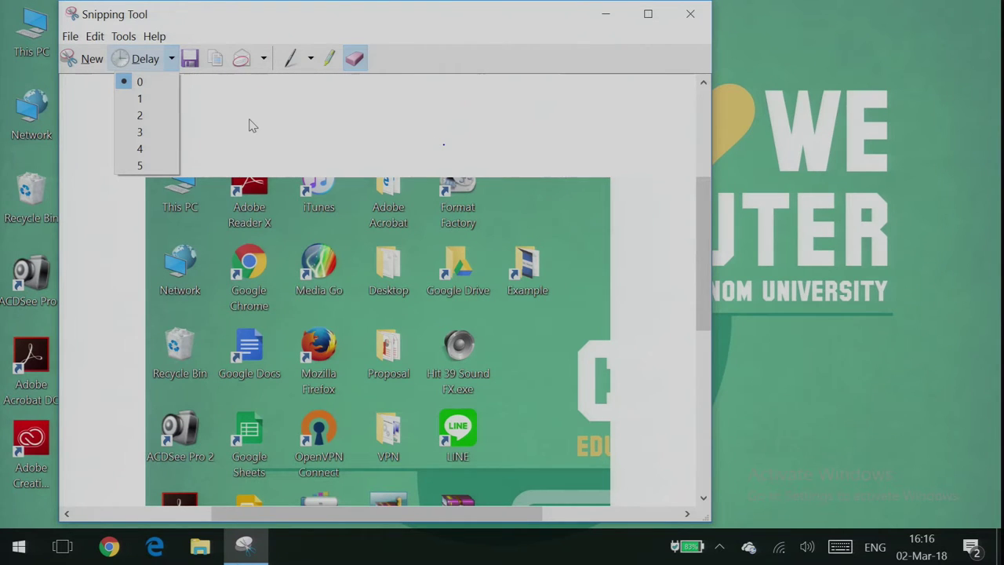
pyautogui.click(220, 112)
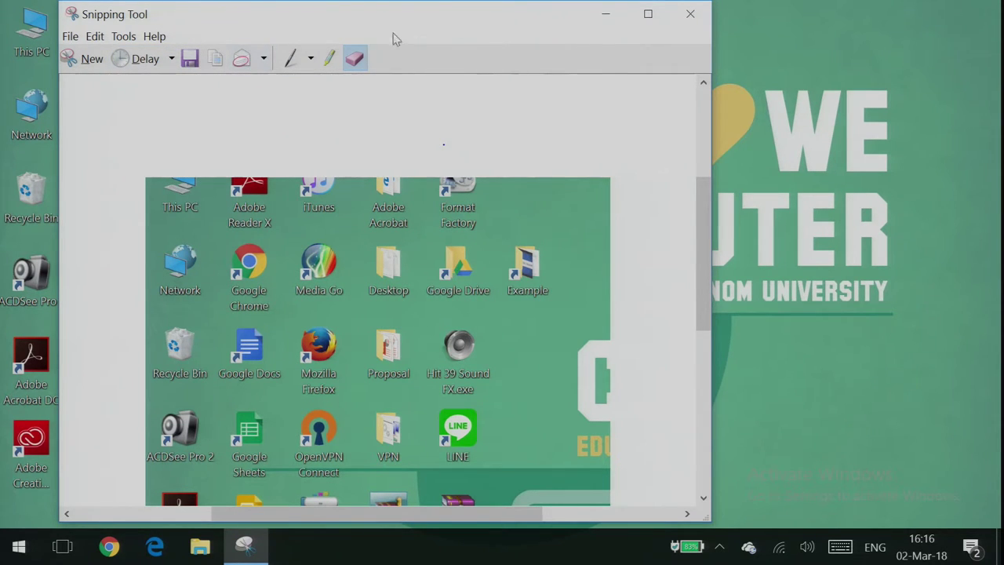
pyautogui.scroll(-3, 586, 165)
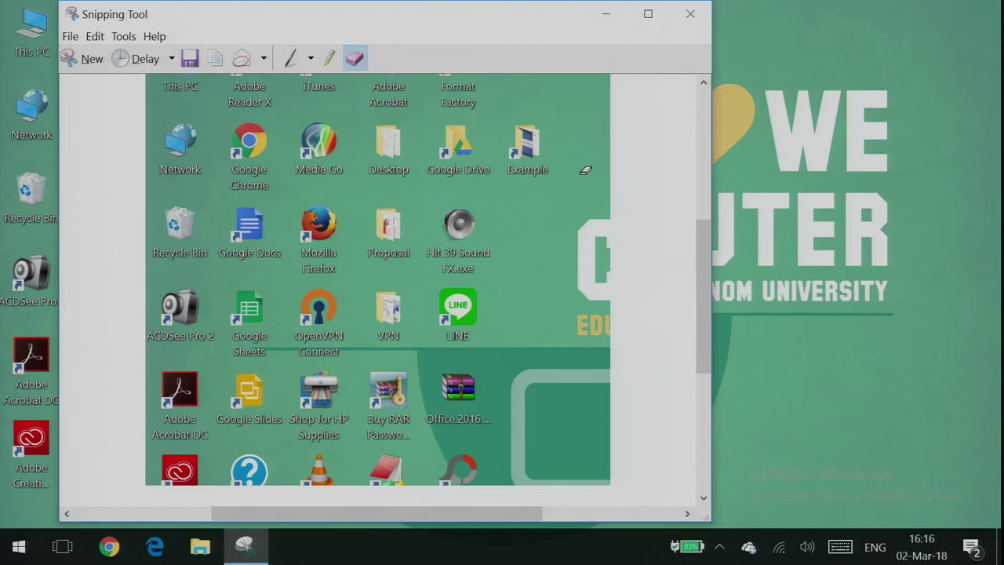
pyautogui.scroll(1, 620, 169)
pyautogui.click(689, 12)
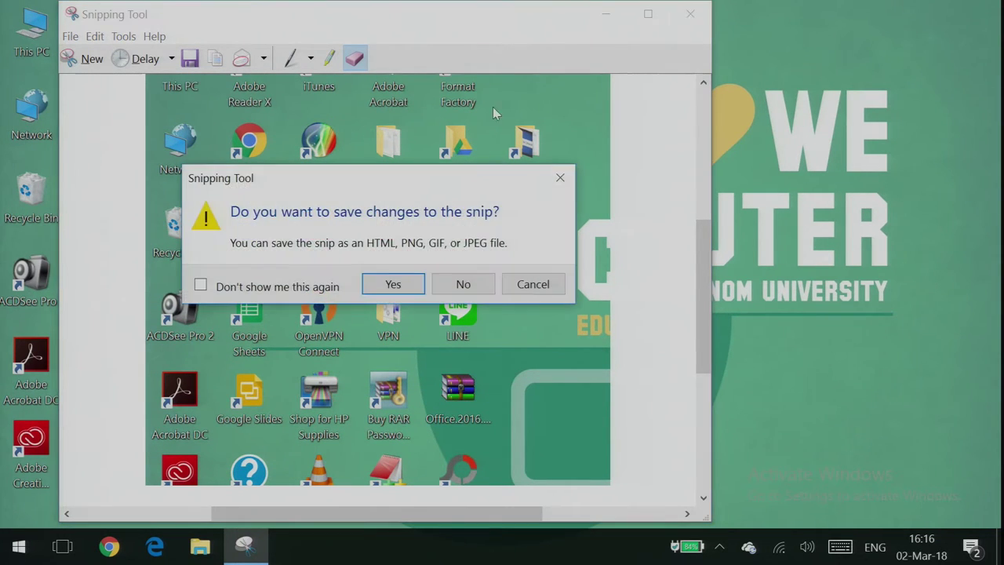
pyautogui.click(463, 284)
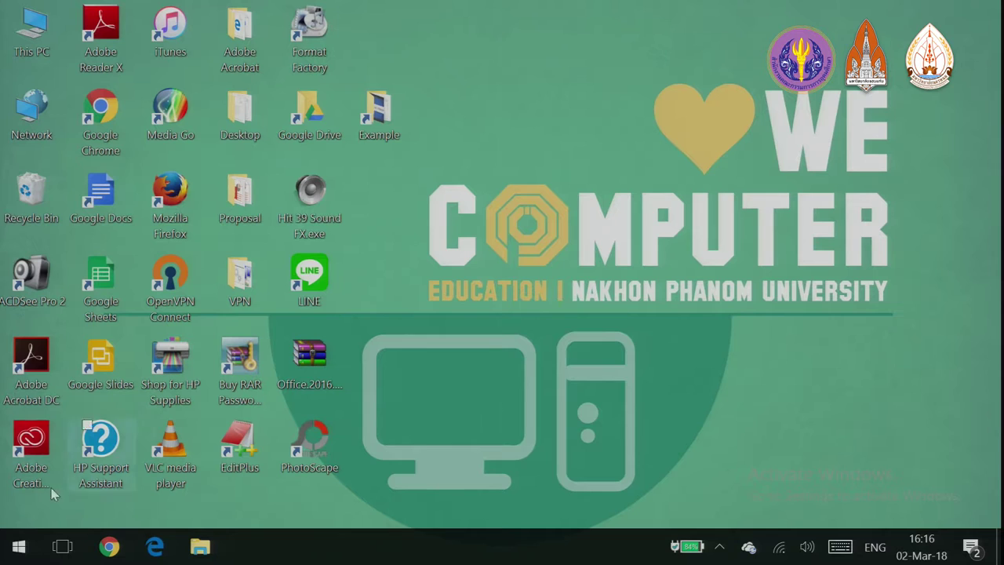
# Expand the Windows Accessories group in the list of installed apps and examine its programs
pyautogui.click(19, 547)
pyautogui.scroll(-5, 394, 345)
pyautogui.scroll(-3, 395, 345)
pyautogui.scroll(-15, 132, 355)
pyautogui.scroll(-15, 141, 366)
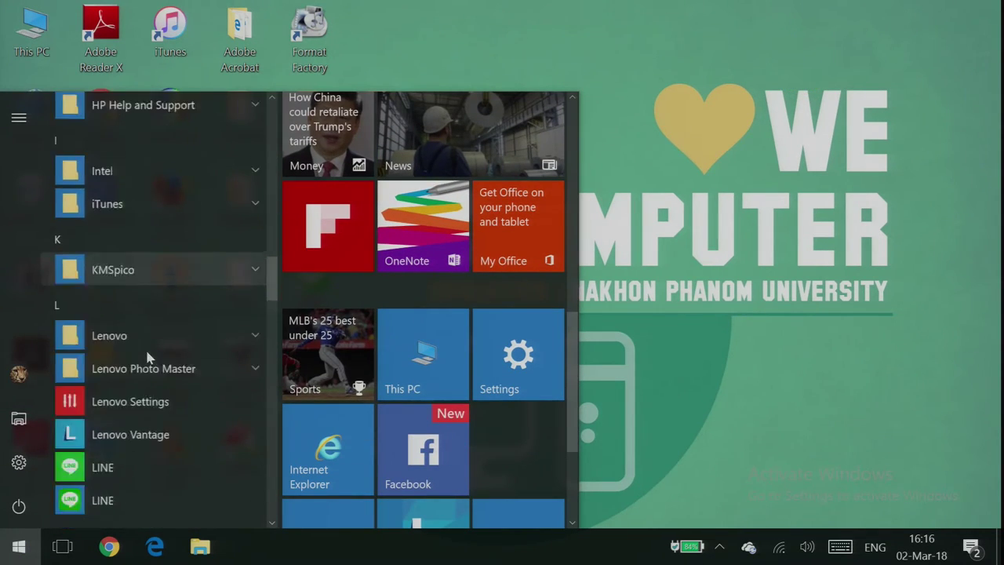
pyautogui.scroll(-12, 156, 354)
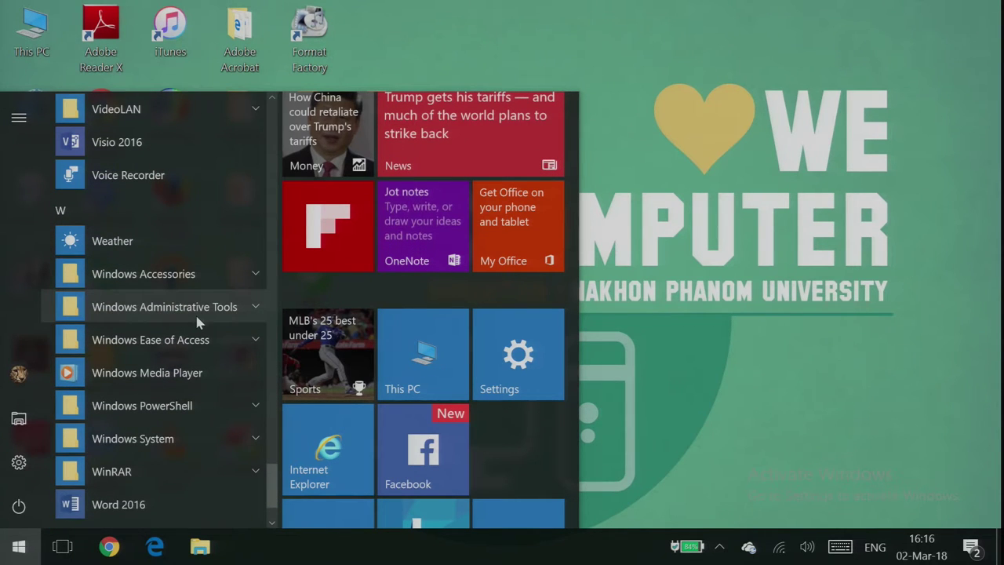
pyautogui.click(208, 284)
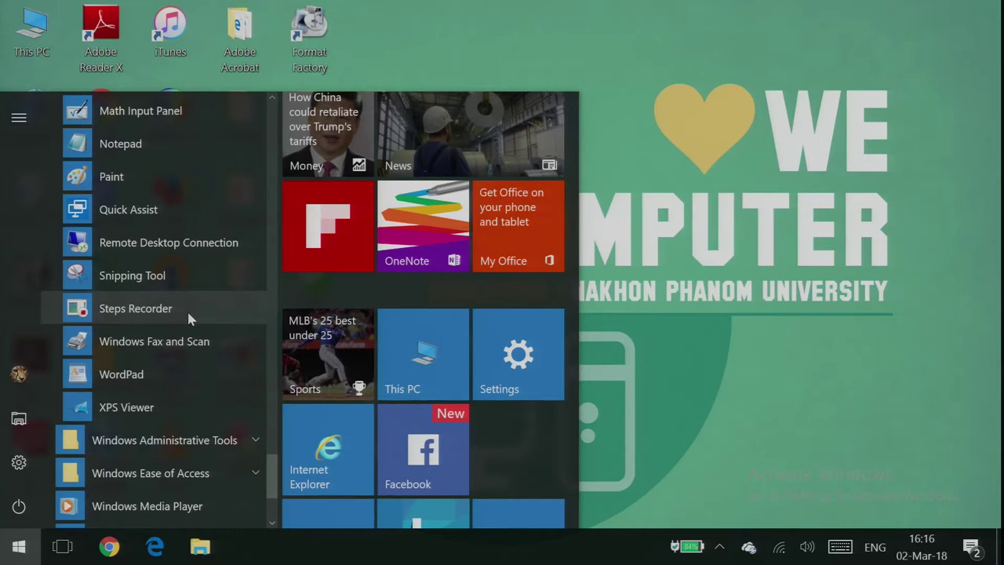
pyautogui.scroll(-2, 187, 309)
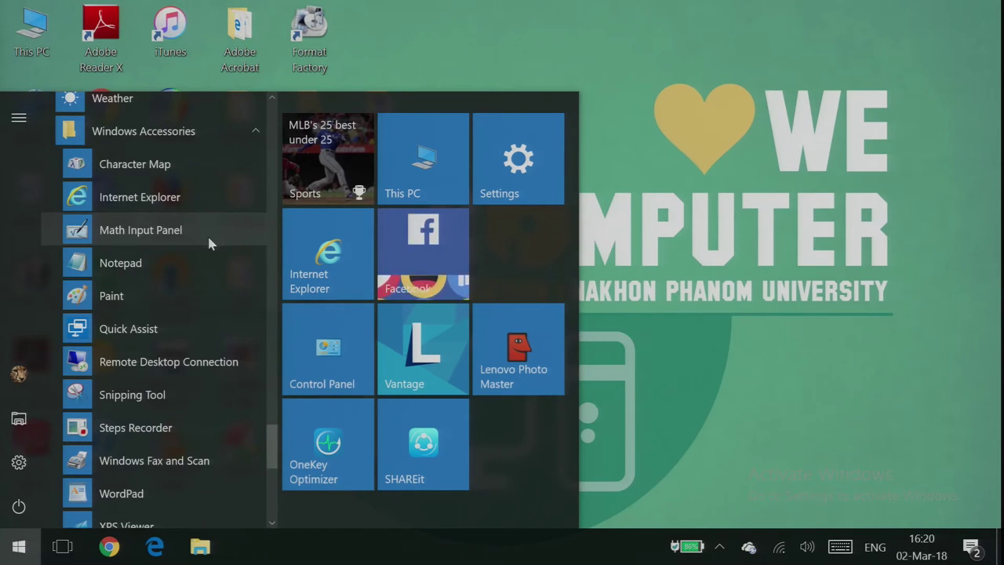
pyautogui.scroll(-1, 207, 239)
pyautogui.scroll(-3, 208, 286)
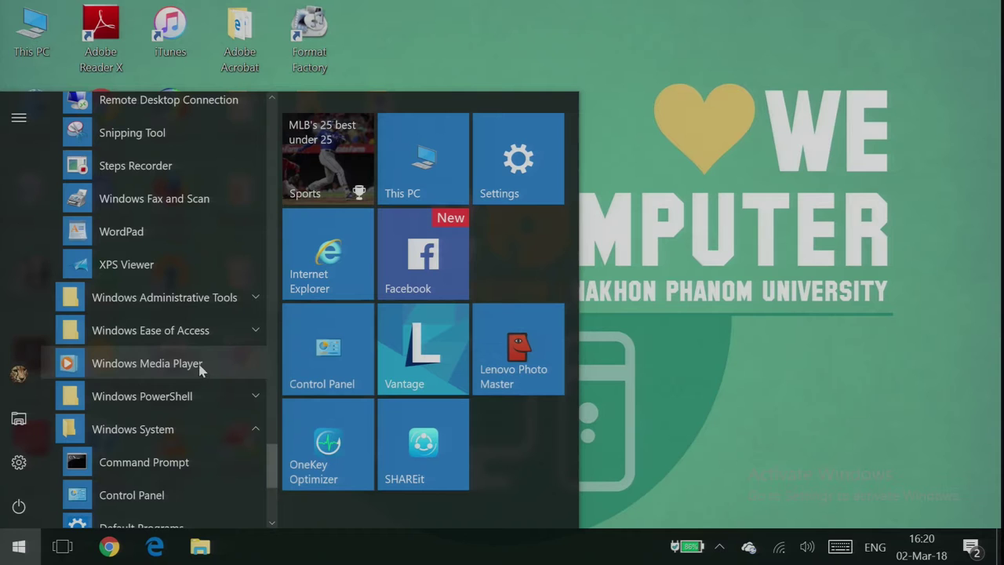
# Expand the Windows Ease of Access group and examine its tools and those of the Windows System group
pyautogui.click(255, 332)
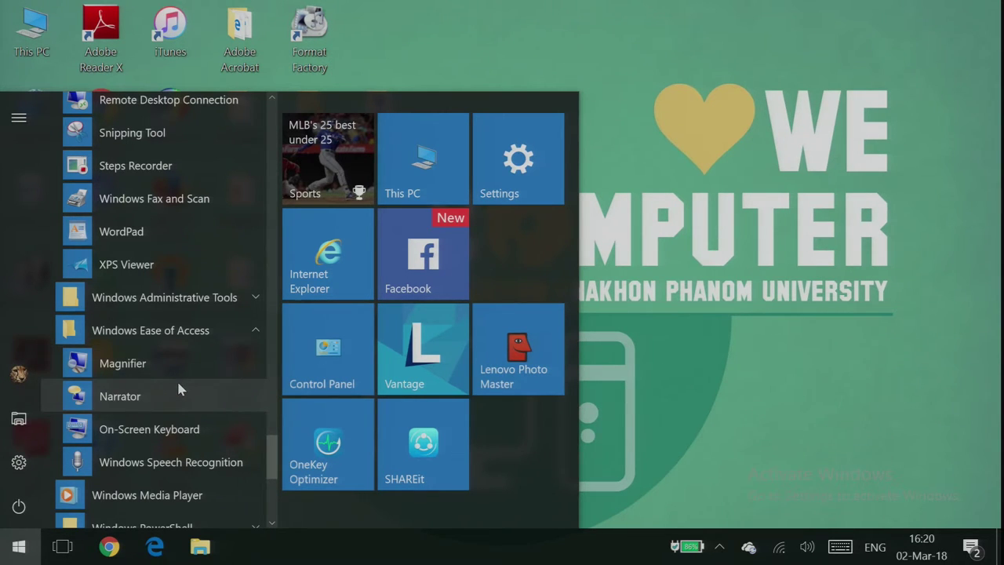
pyautogui.scroll(-3, 179, 389)
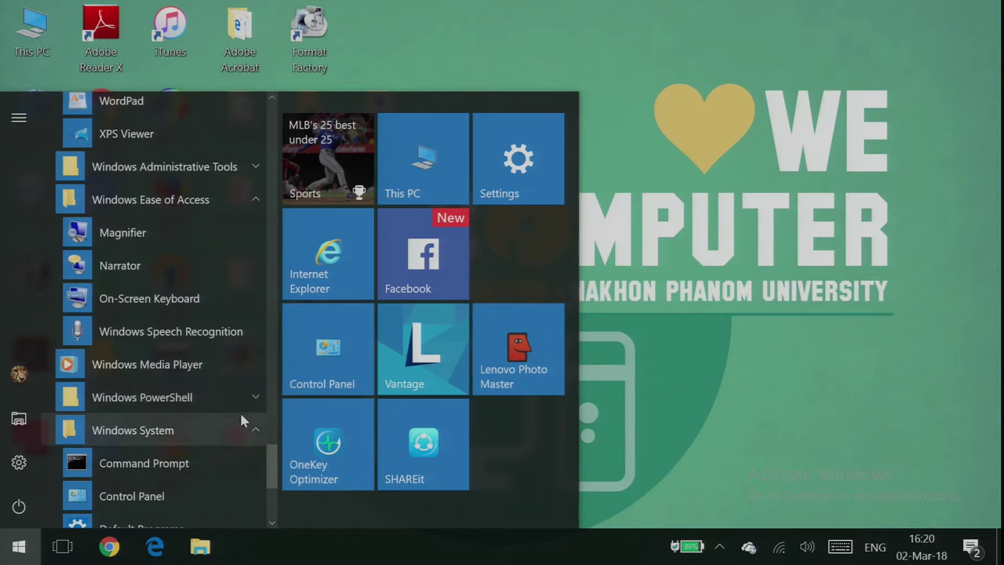
pyautogui.scroll(-2, 227, 407)
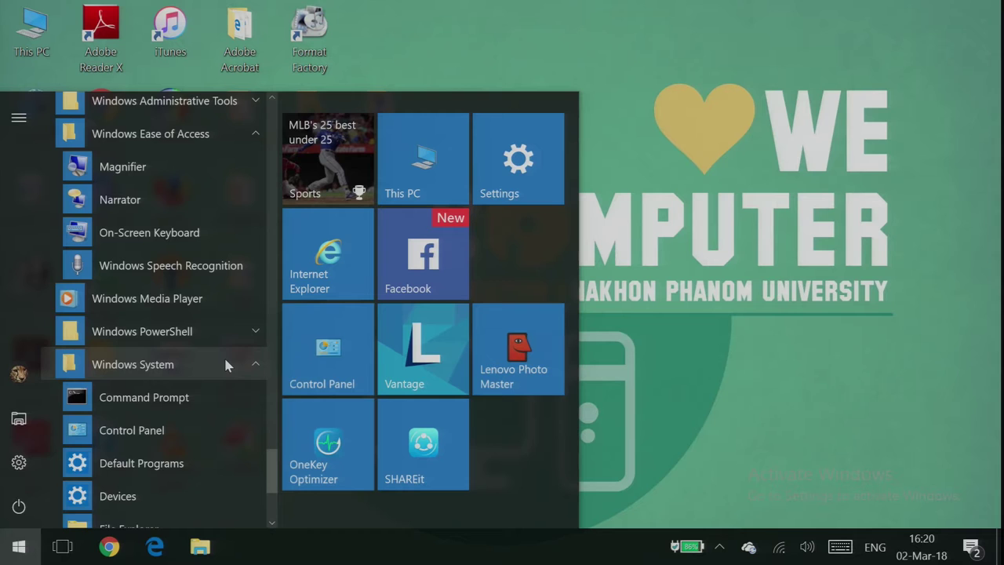
pyautogui.scroll(-1, 225, 363)
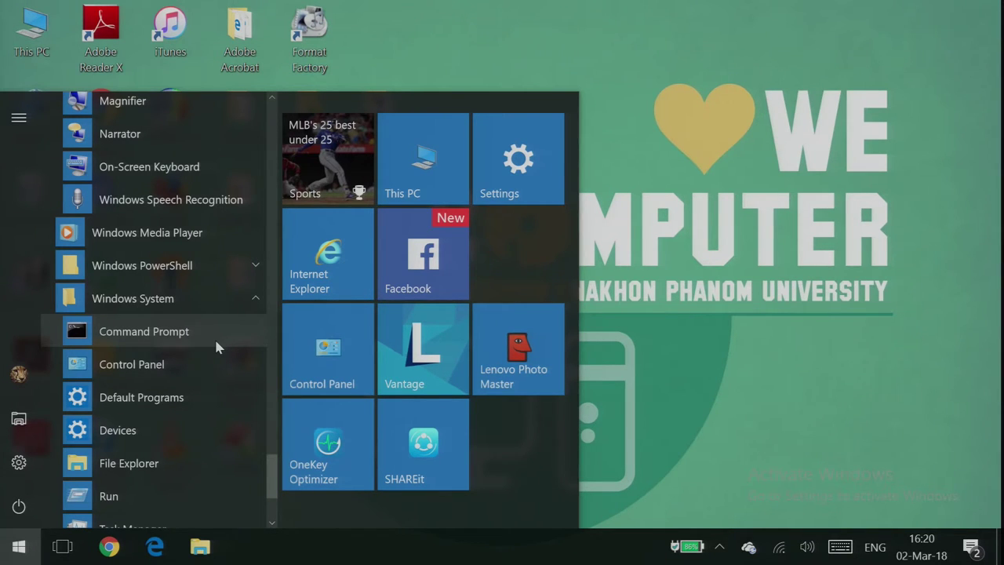
pyautogui.scroll(-2, 214, 336)
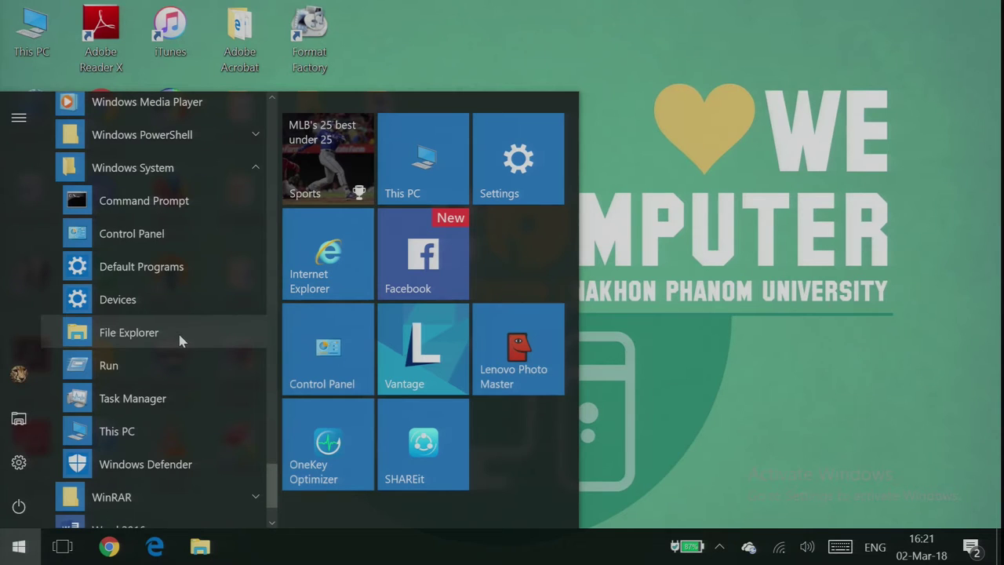
pyautogui.scroll(-2, 180, 339)
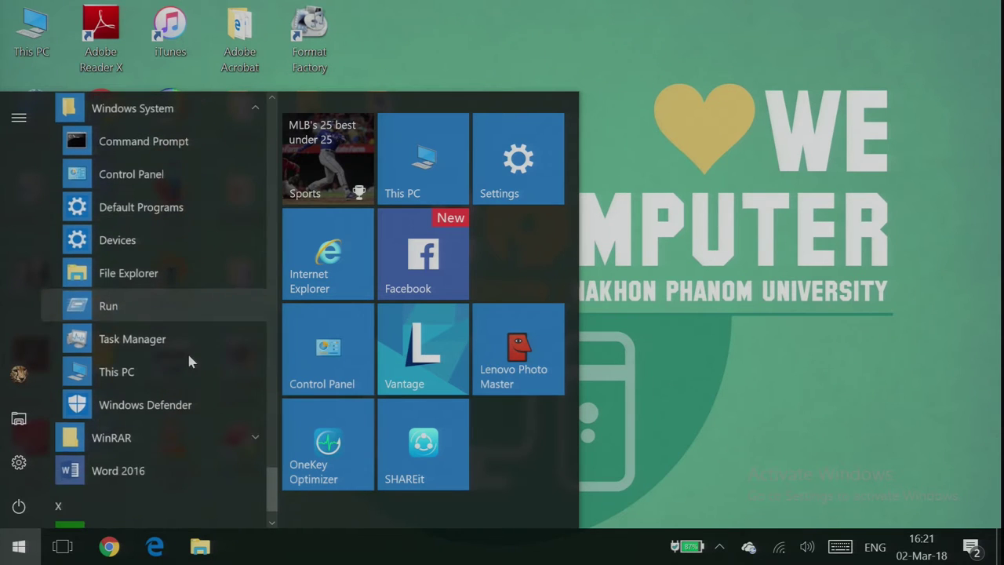
# Open Run from the Windows System group and move its dialog clear of the desktop icons
pyautogui.click(186, 302)
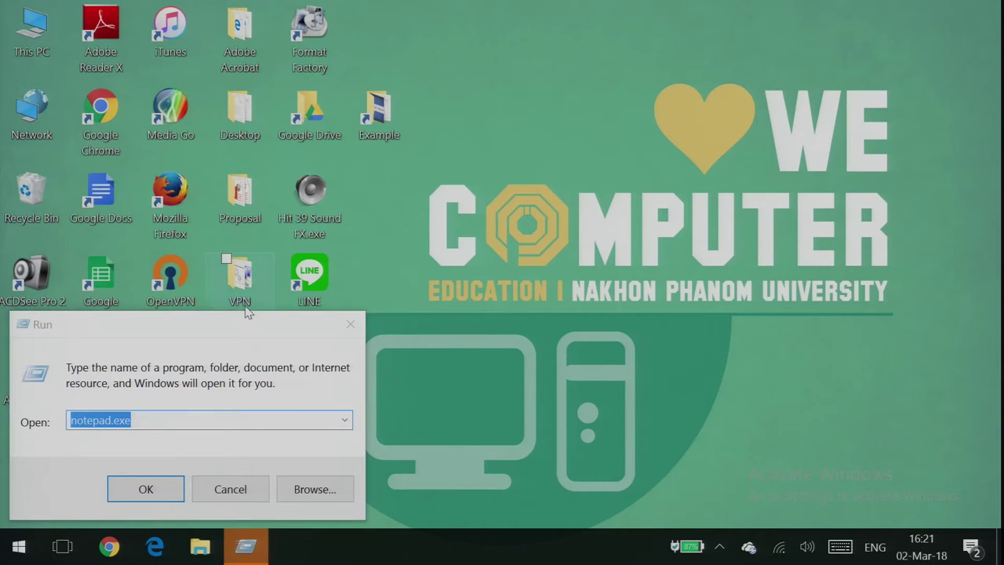
pyautogui.moveTo(246, 310); pyautogui.dragTo(648, 225)
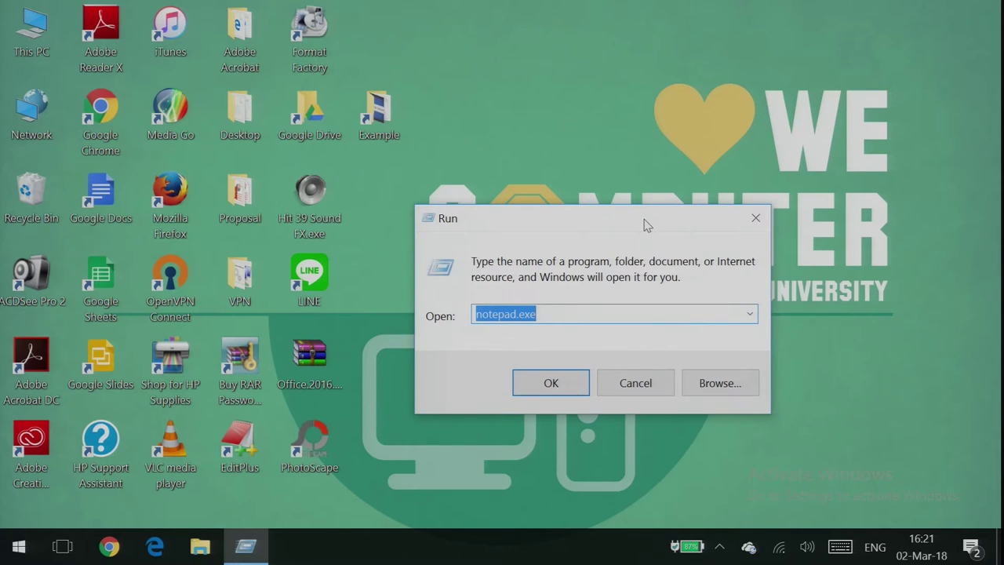
pyautogui.click(360, 272)
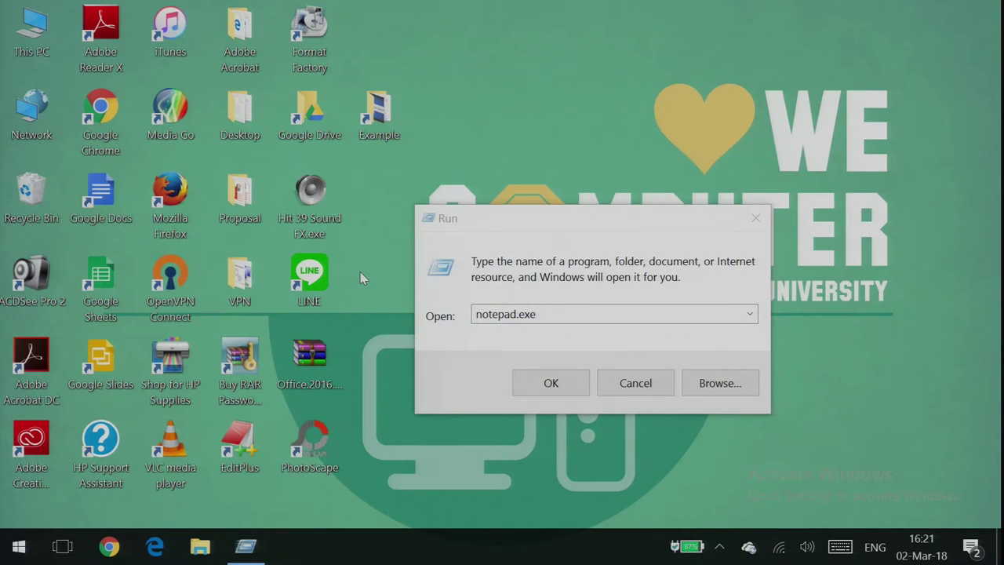
pyautogui.click(571, 228)
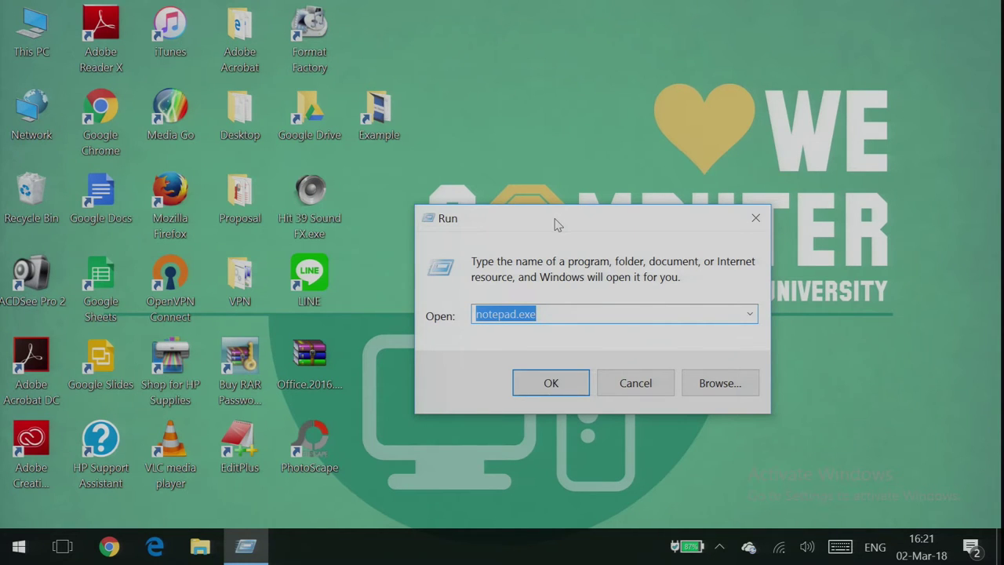
# Browse for a program file from the Run dialog and cancel without choosing one
pyautogui.click(709, 388)
pyautogui.scroll(-1, 659, 196)
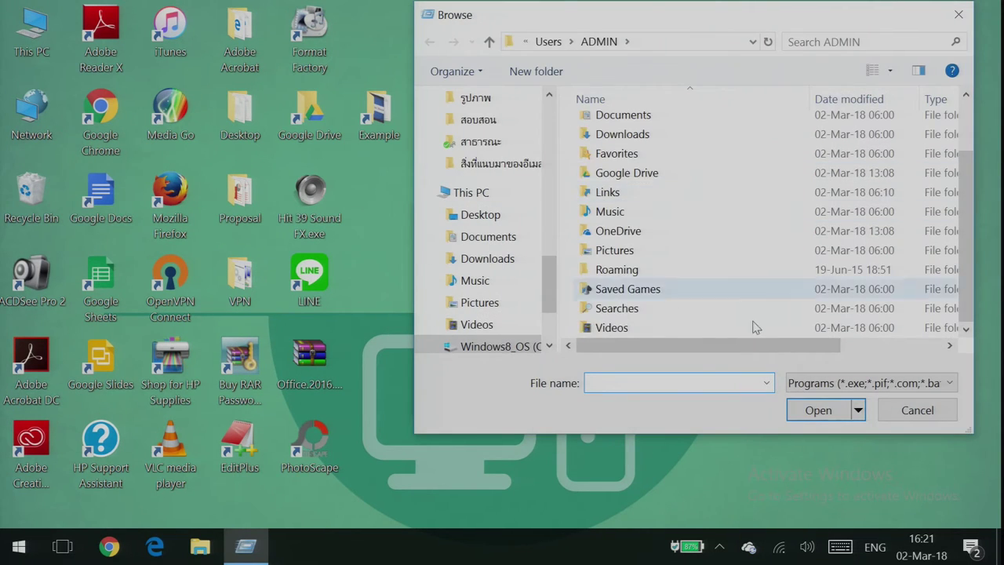
pyautogui.click(890, 410)
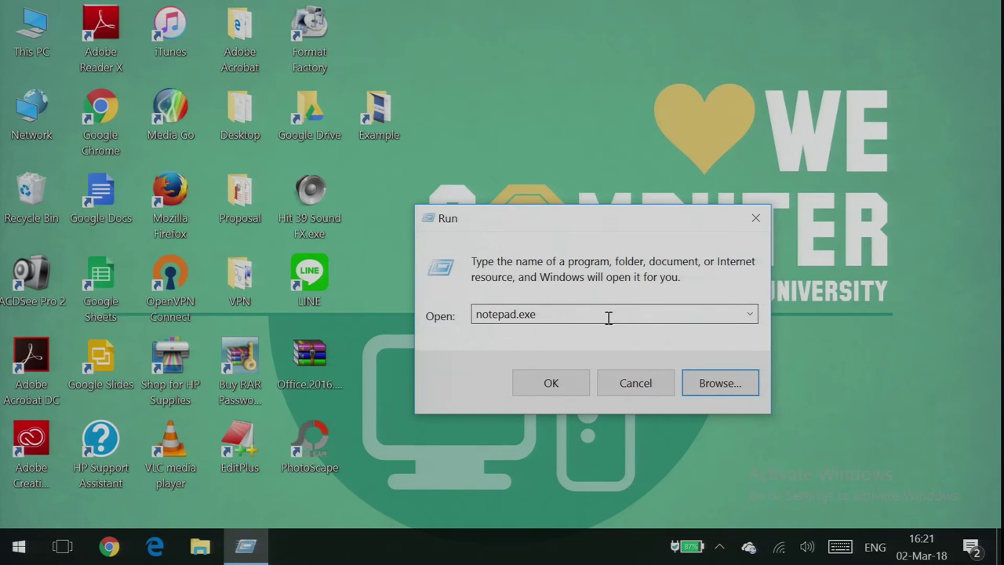
# Launch notepad.exe through the Run dialog and close the empty Notepad window
pyautogui.press('Tab')
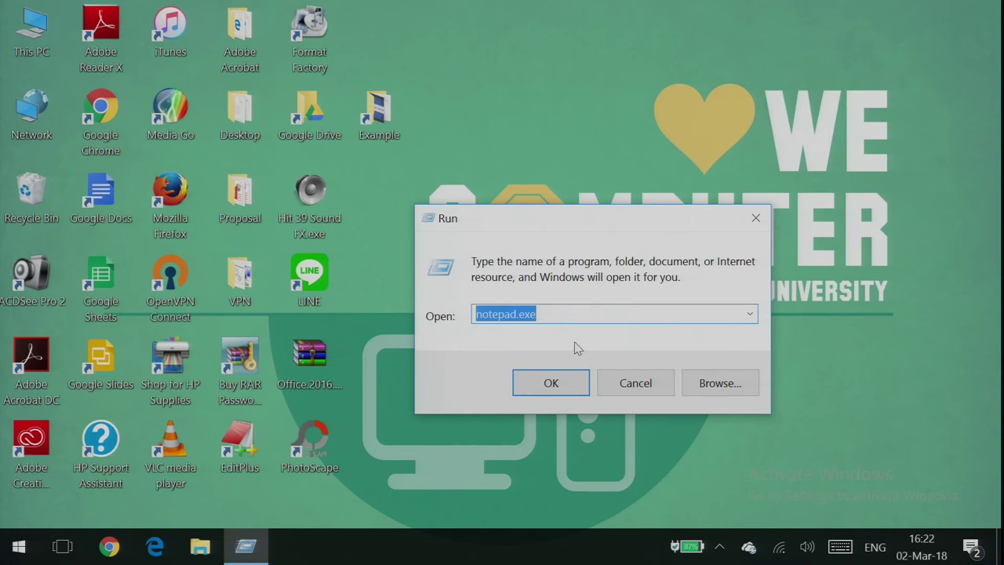
pyautogui.click(552, 382)
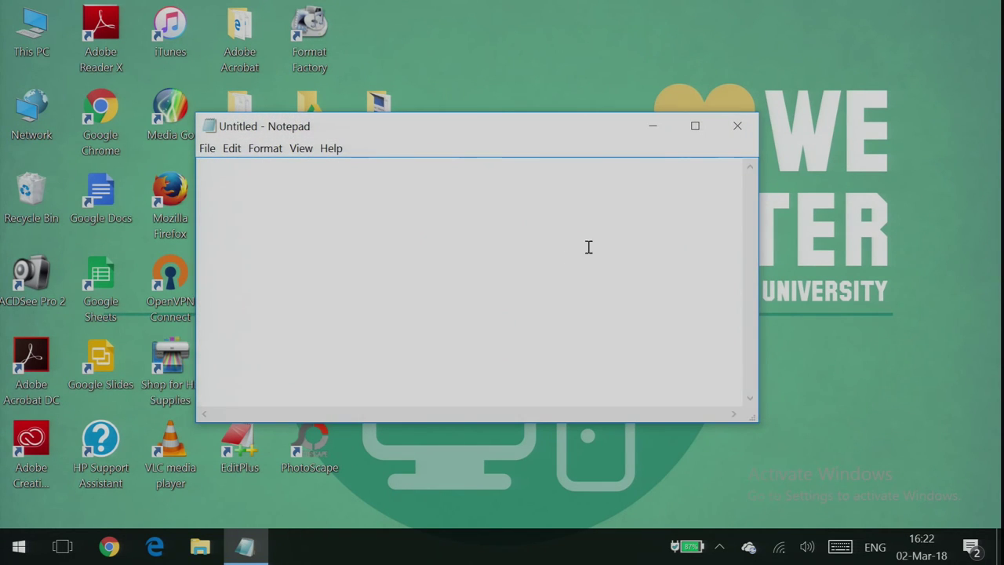
pyautogui.click(738, 126)
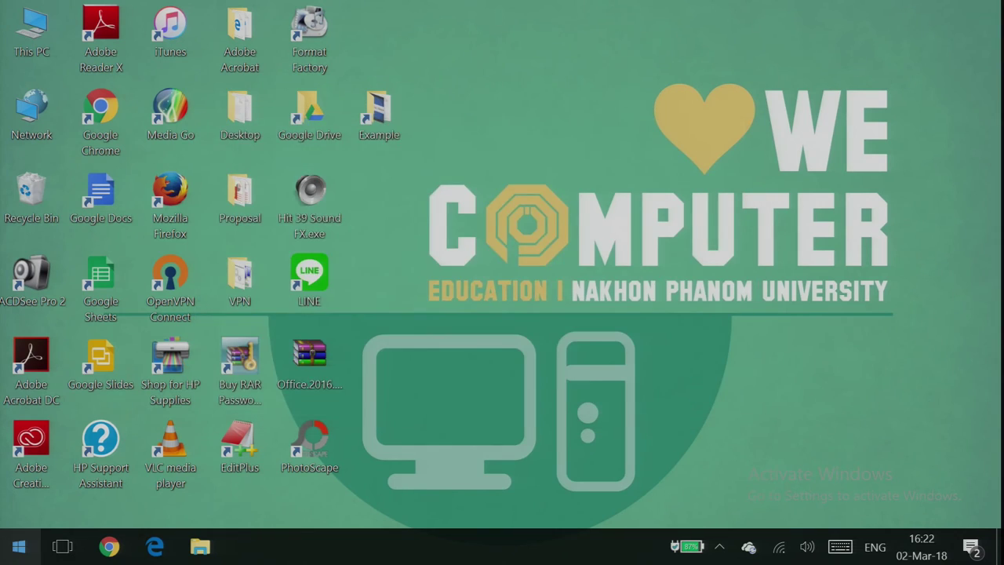
# Expand the Windows System group in the list of installed apps and examine its entries from Command Prompt to Windows Defender
pyautogui.click(19, 547)
pyautogui.scroll(-10, 212, 319)
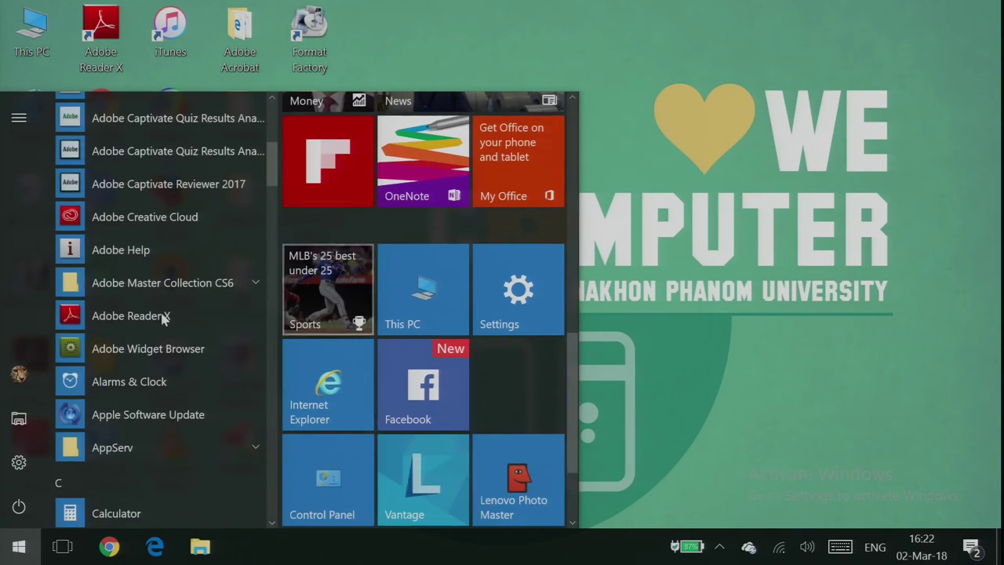
pyautogui.scroll(-15, 139, 311)
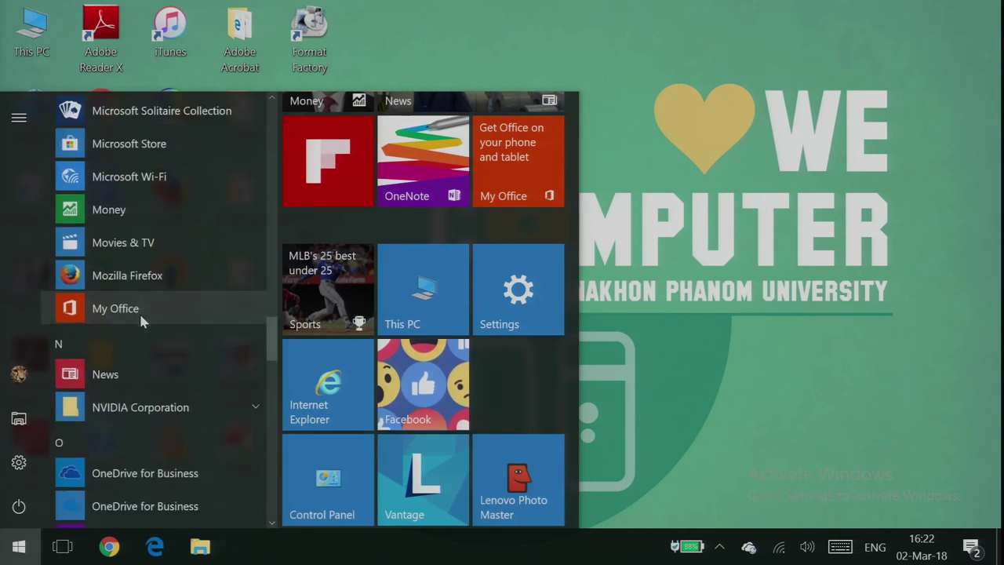
pyautogui.scroll(-15, 139, 311)
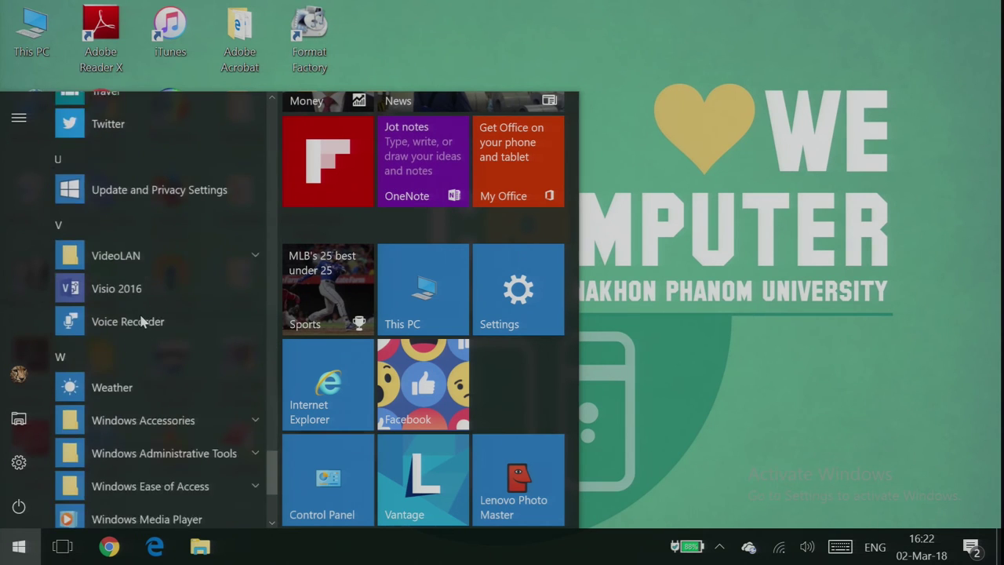
pyautogui.scroll(-4, 139, 312)
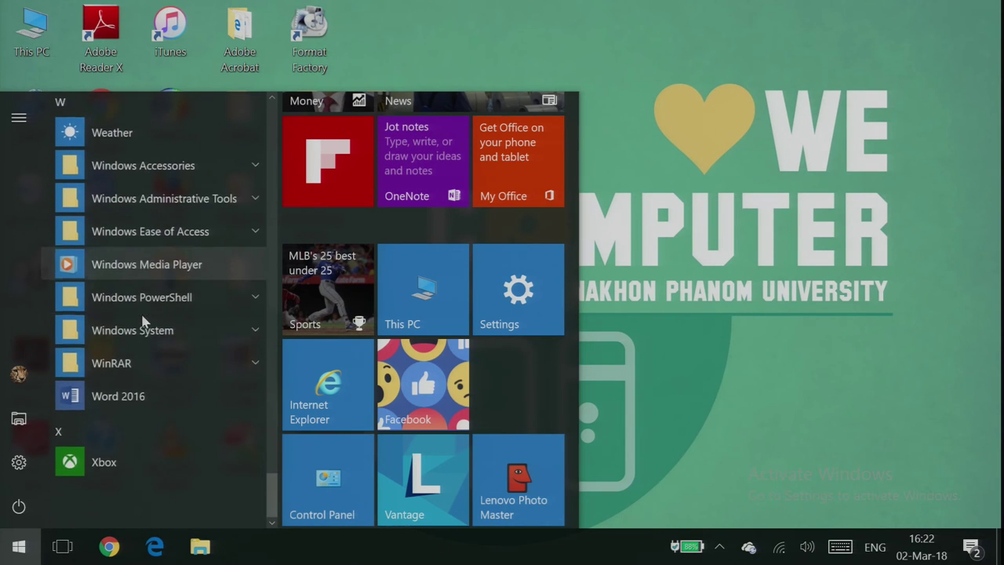
pyautogui.click(259, 332)
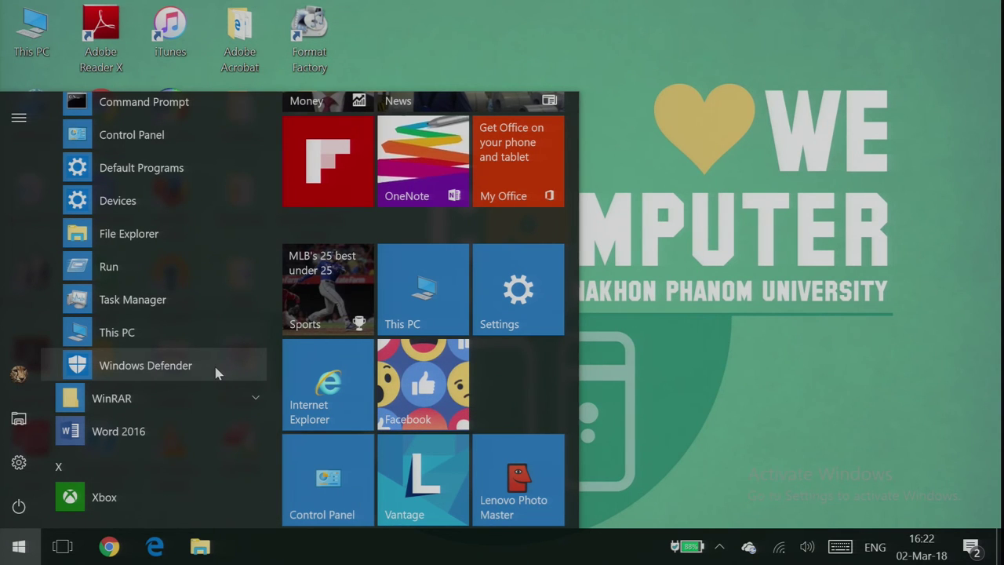
pyautogui.scroll(2, 190, 362)
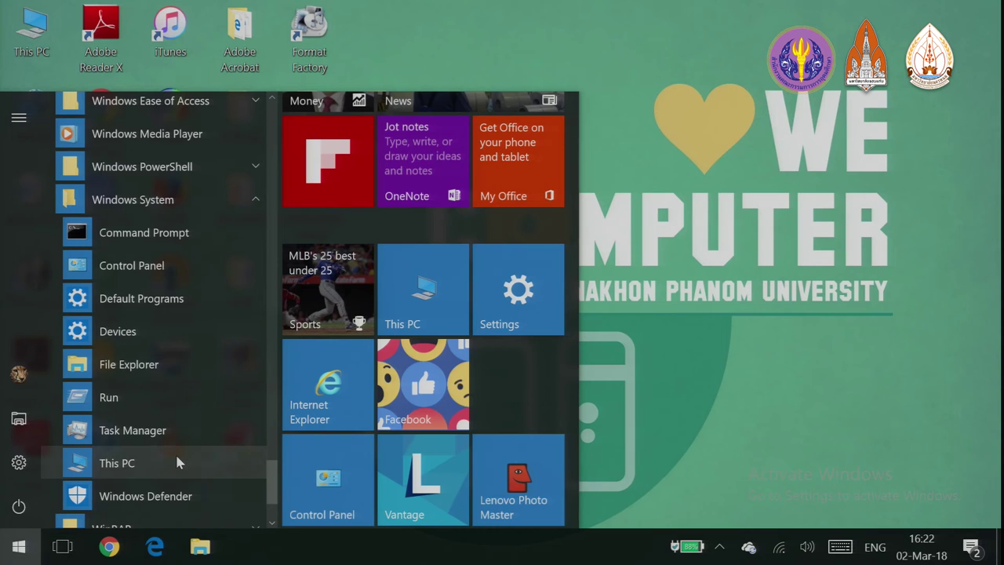